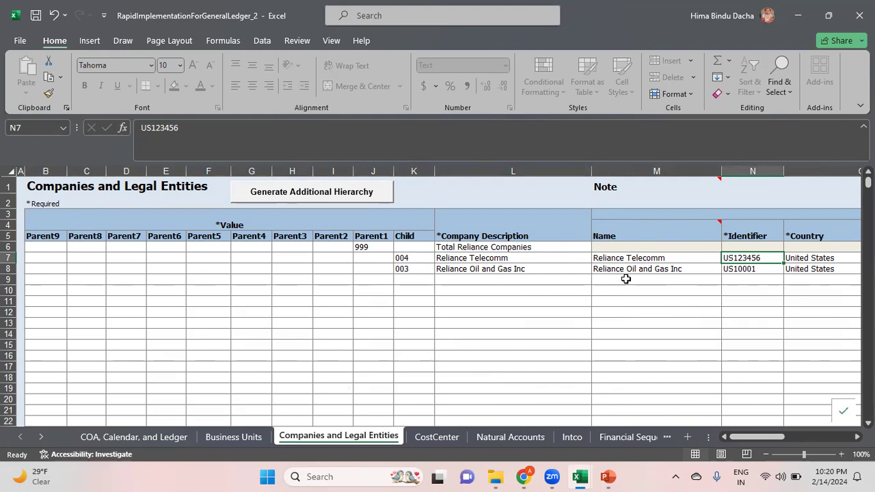
# Step: Review the child values, descriptions and names of the two companies on the Companies and Legal Entities sheet
pyautogui.click(655, 268)
pyautogui.press('Up')
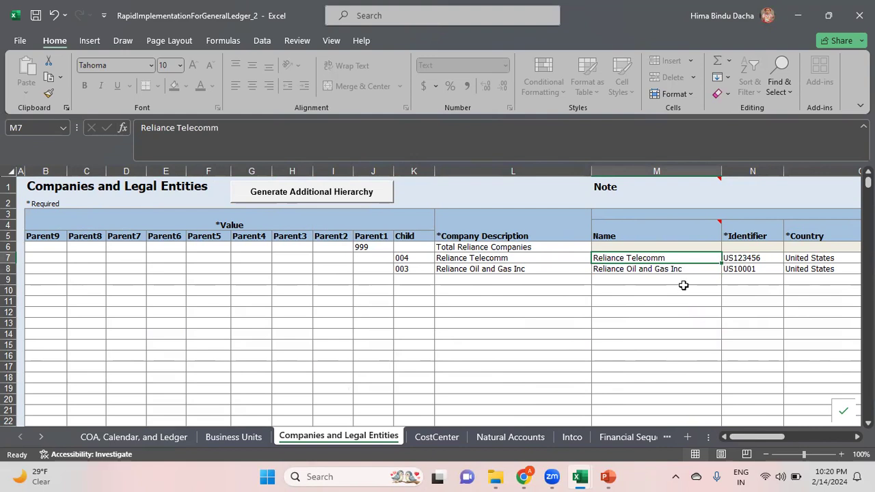
pyautogui.click(406, 259)
pyautogui.click(418, 276)
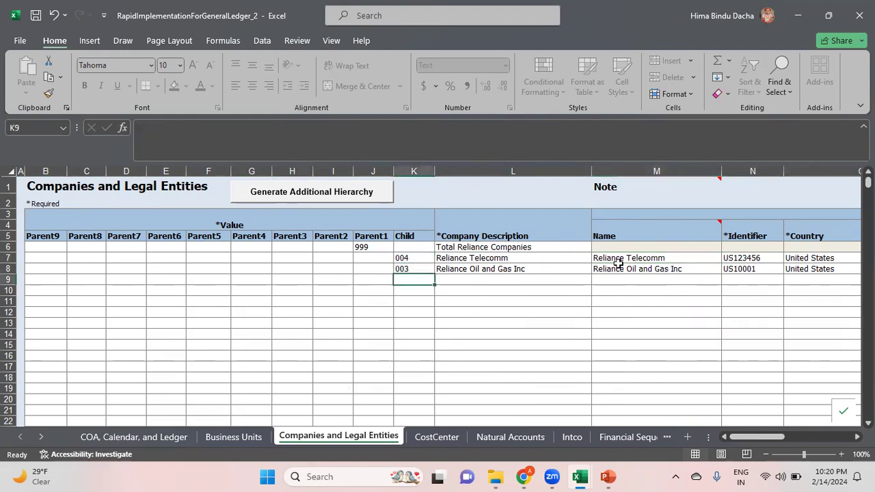
pyautogui.click(640, 259)
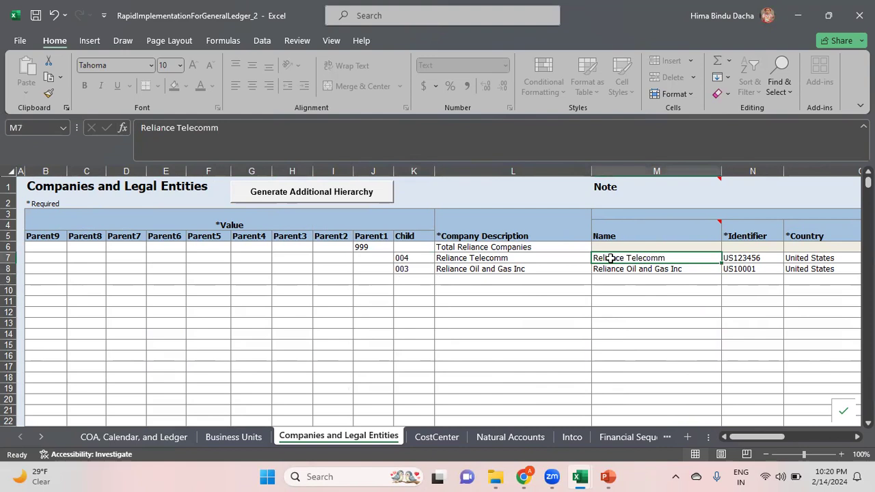
pyautogui.click(508, 268)
pyautogui.click(638, 258)
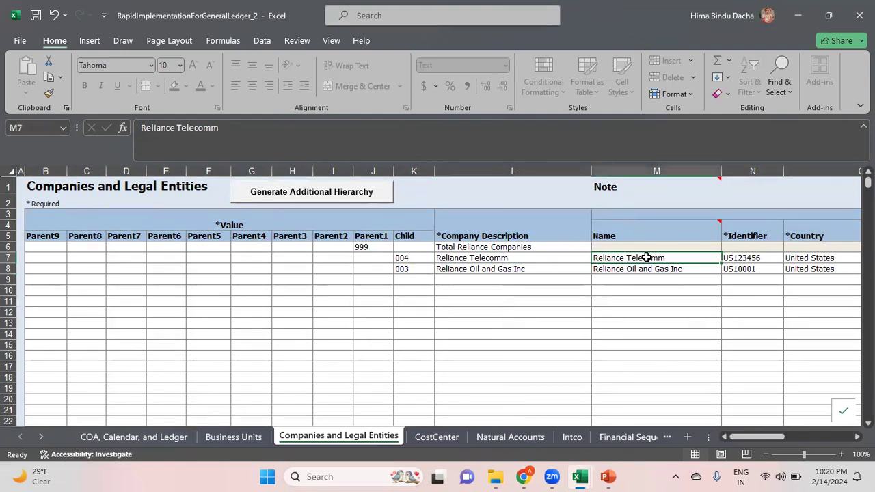
# Step: Examine the Reliance Telecomm row's identifier, country, address and registration number columns, and return to the start of the row
pyautogui.press('Right')
pyautogui.press('Right')
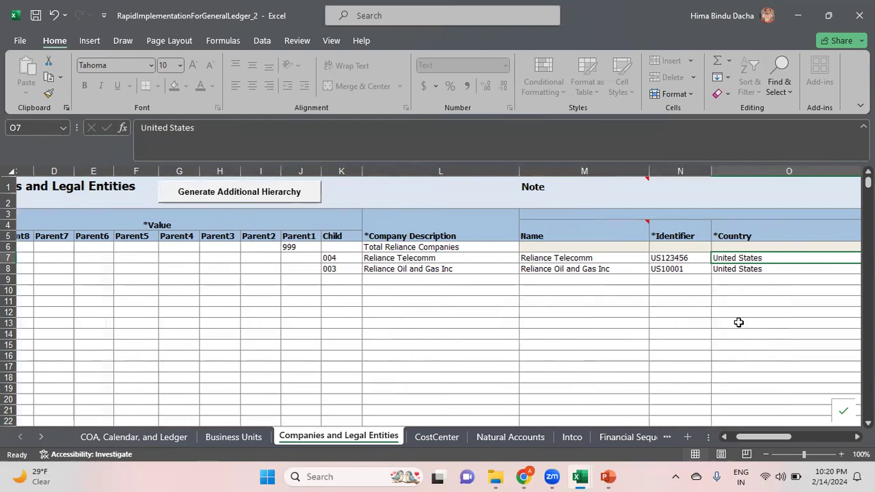
pyautogui.press('Right')
pyautogui.press('Right')
pyautogui.press('Right')
pyautogui.press('Right')
pyautogui.press('Right')
pyautogui.press('Right')
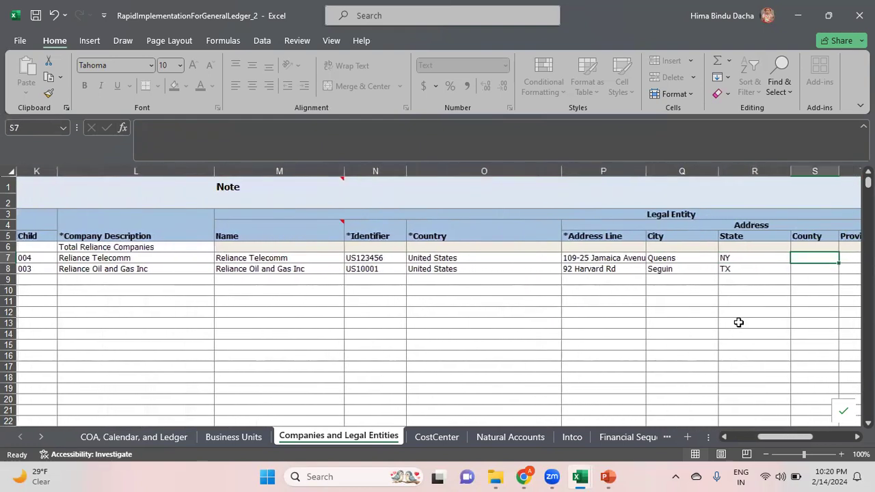
pyautogui.press('Right')
pyautogui.press('Right')
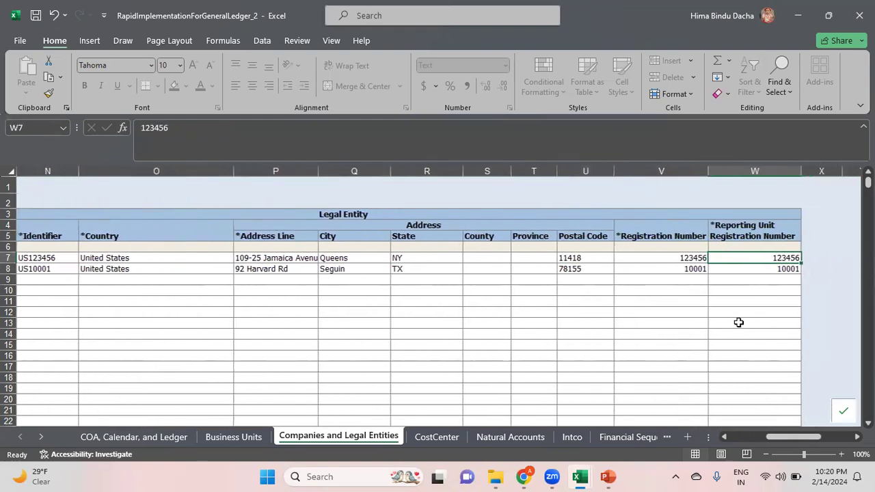
pyautogui.press('Left')
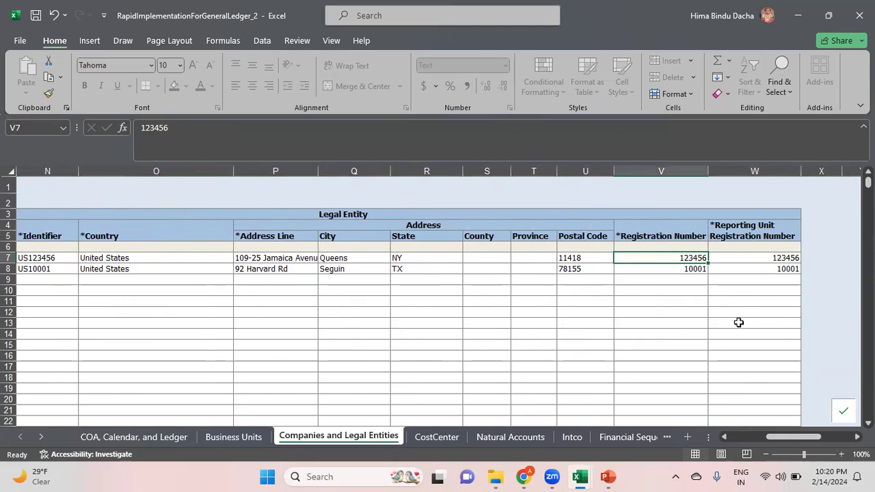
pyautogui.press('Right')
pyautogui.press('Left')
pyautogui.press('Left')
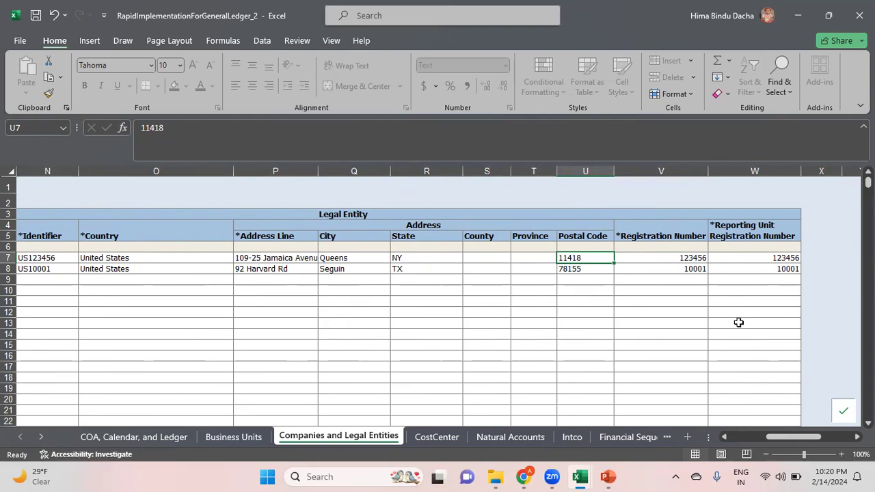
pyautogui.press('Left')
pyautogui.press('Left')
pyautogui.press('Left')
pyautogui.press('Left')
pyautogui.press('Left')
pyautogui.press('Left')
pyautogui.press('Left')
pyautogui.press('Left')
pyautogui.press('Left')
pyautogui.press('Left')
pyautogui.press('Left')
pyautogui.press('Left')
pyautogui.press('Left')
pyautogui.press('Left')
pyautogui.press('Left')
pyautogui.press('Left')
pyautogui.press('Left')
pyautogui.press('Left')
pyautogui.press('Left')
pyautogui.press('Left')
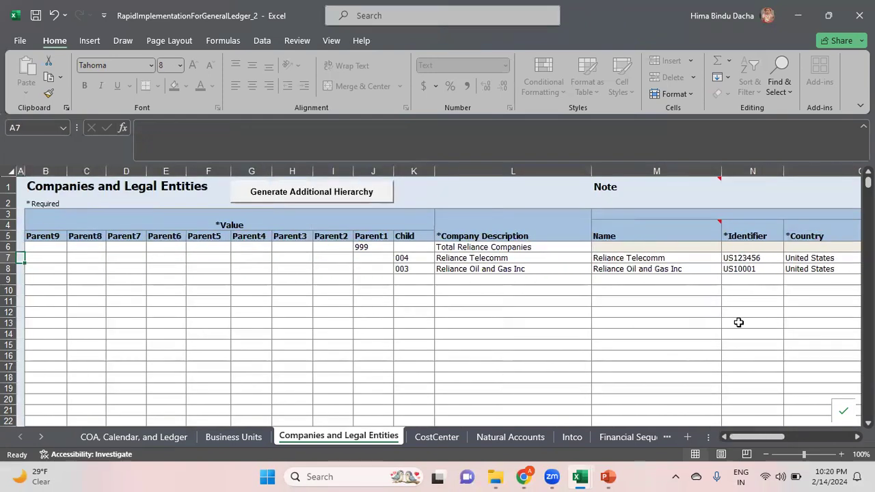
# Step: Compare the values and descriptions on the CostCenter sheet with the segment display widths on the COA, Calendar, and Ledger sheet
pyautogui.click(439, 442)
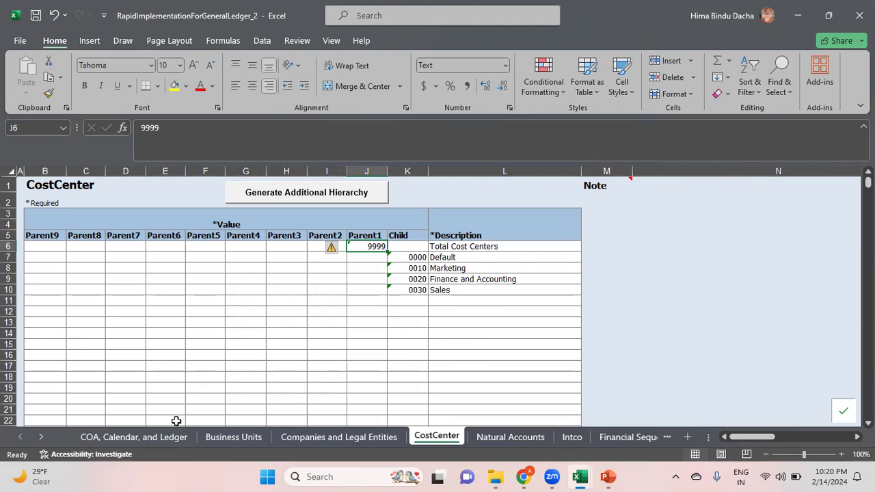
pyautogui.click(158, 441)
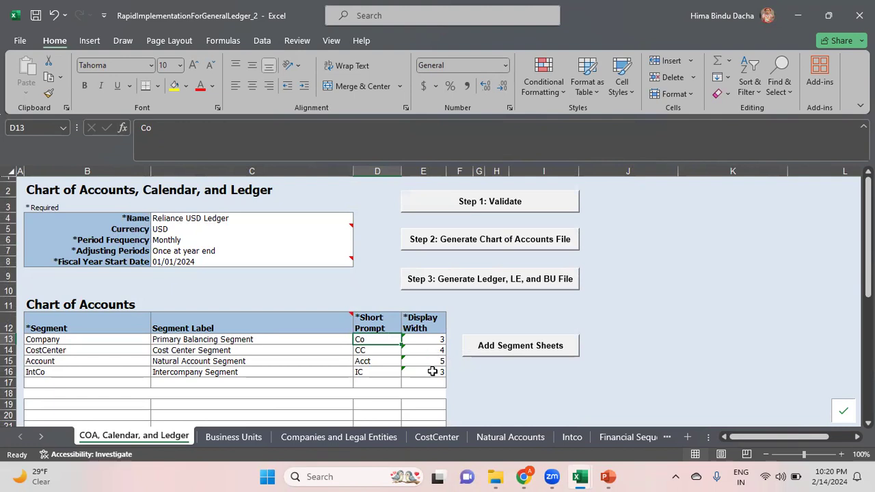
pyautogui.click(443, 437)
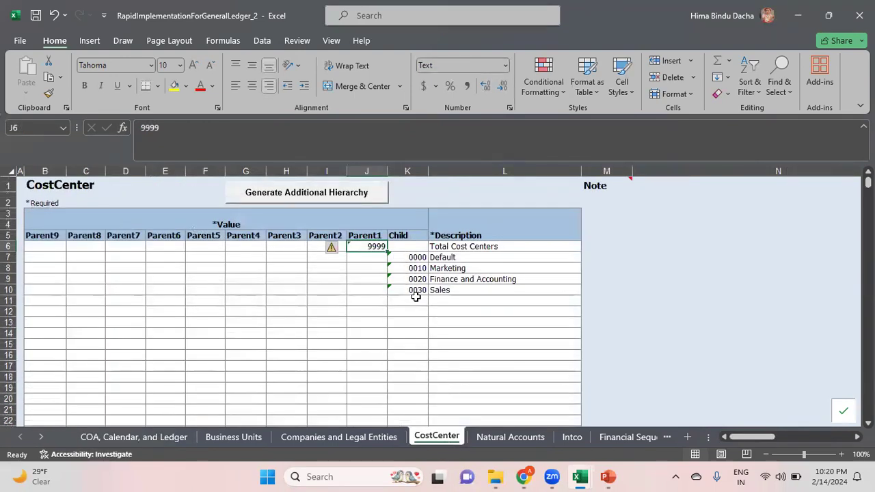
pyautogui.moveTo(469, 246); pyautogui.dragTo(336, 320)
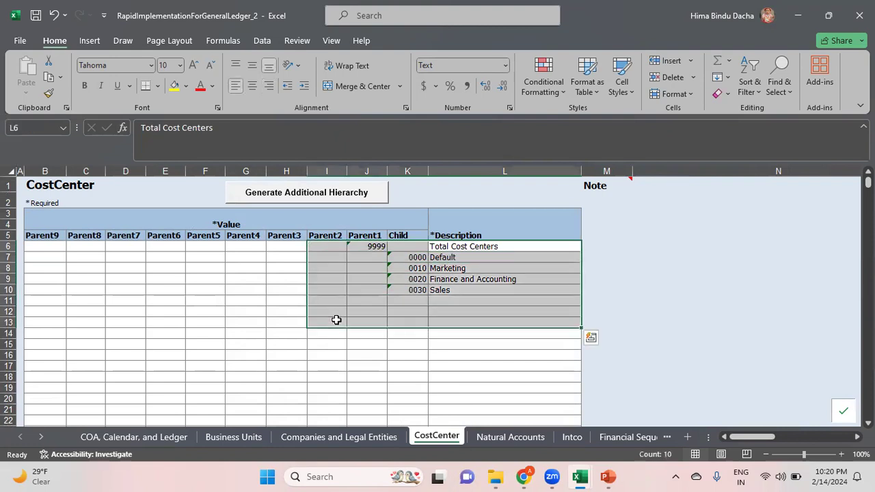
pyautogui.click(246, 270)
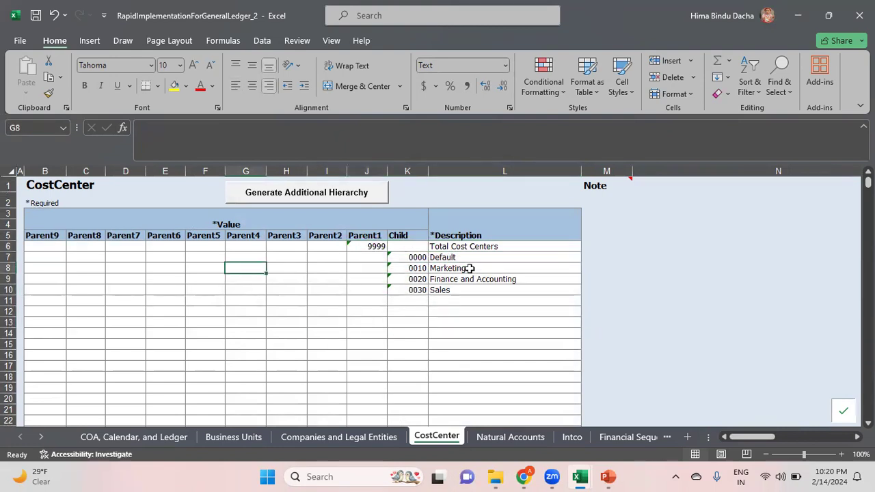
# Step: Review the account hierarchy on the Natural Accounts sheet and the company values on the Intco sheet
pyautogui.click(511, 436)
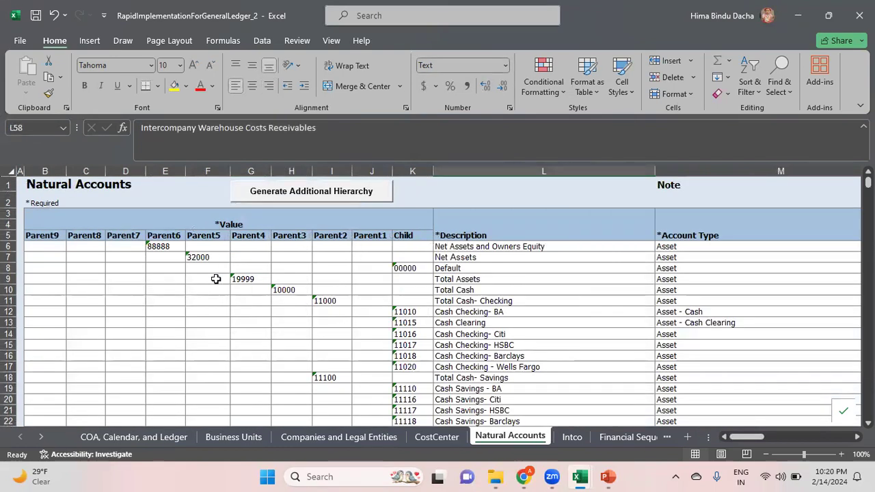
pyautogui.click(483, 321)
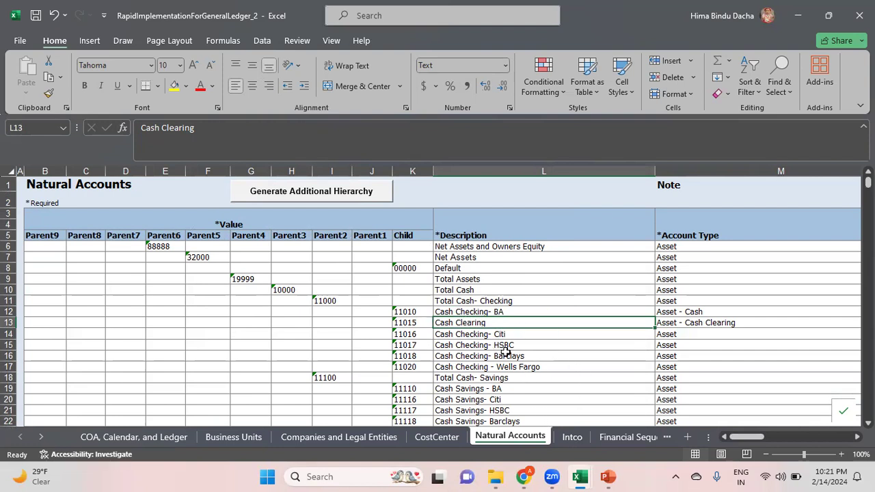
pyautogui.click(572, 436)
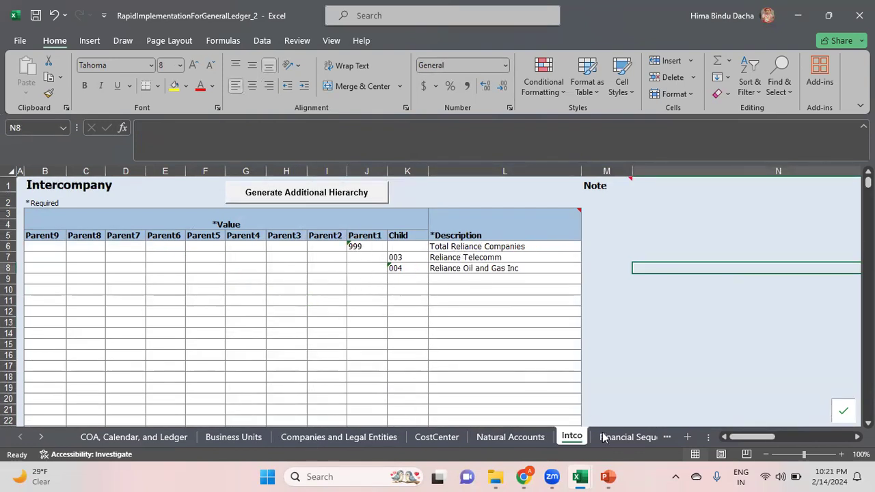
# Step: Open the Financial Sequences sheet and review its Payables Invoices and Payments entries
pyautogui.click(627, 436)
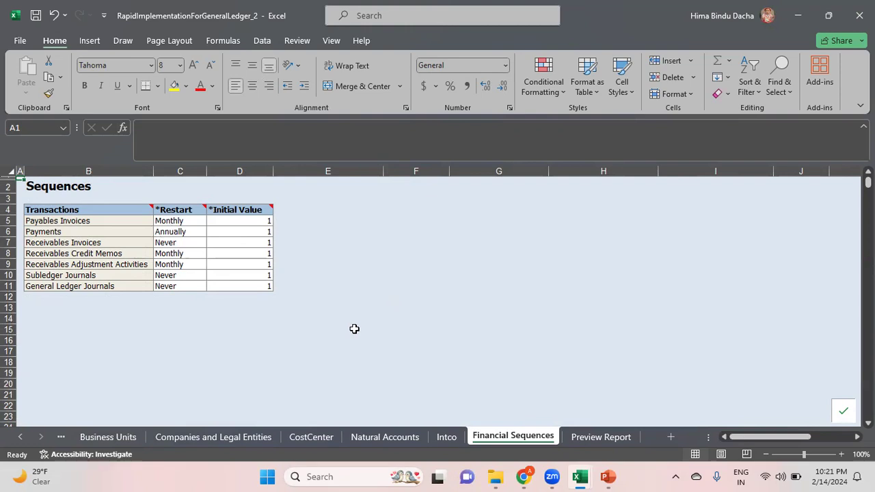
pyautogui.click(106, 221)
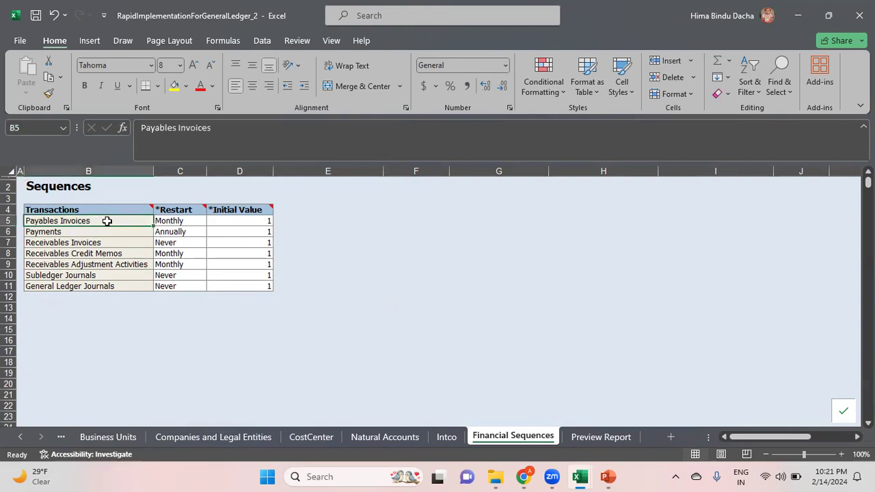
pyautogui.click(223, 221)
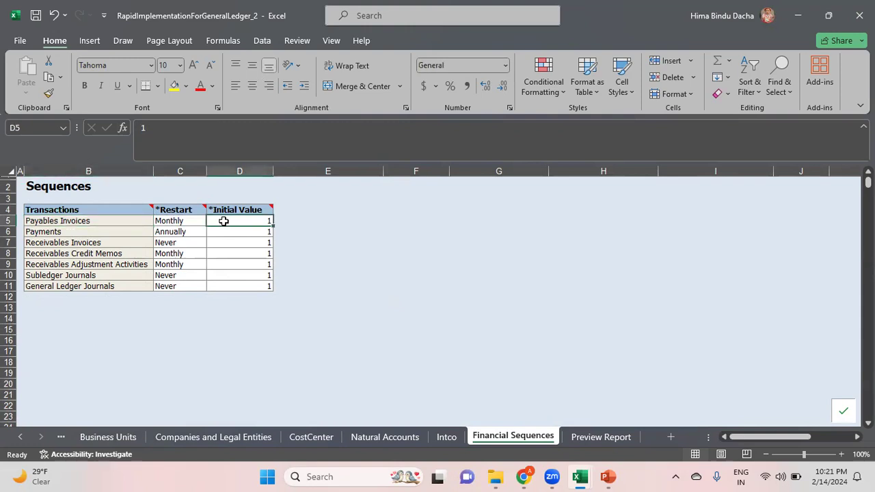
pyautogui.click(103, 231)
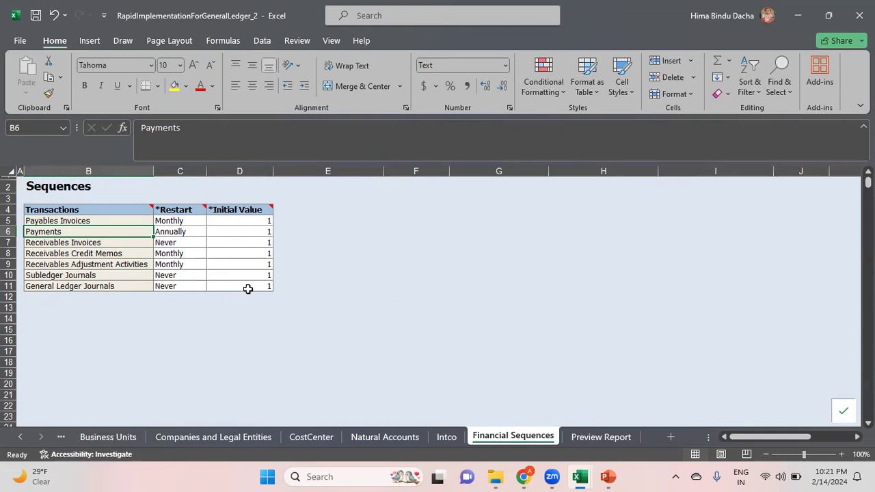
# Step: Examine the available restart options and the initial value for General Ledger Journals
pyautogui.click(177, 276)
pyautogui.click(182, 286)
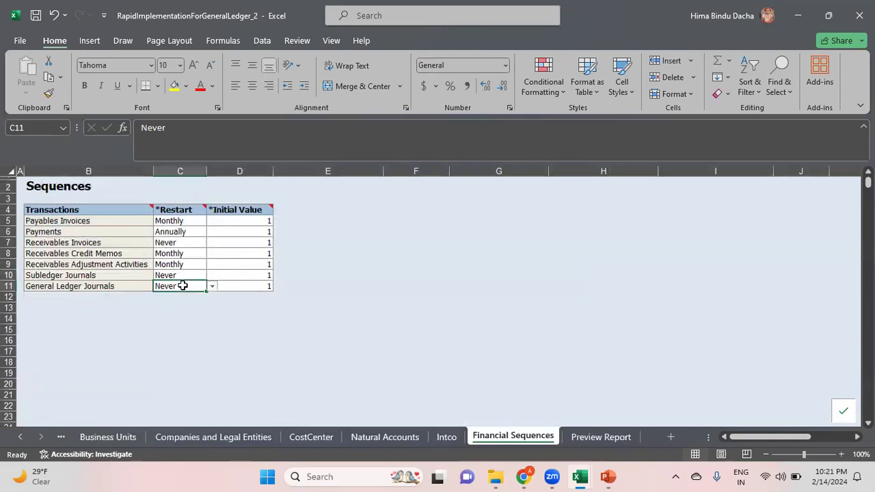
pyautogui.click(212, 287)
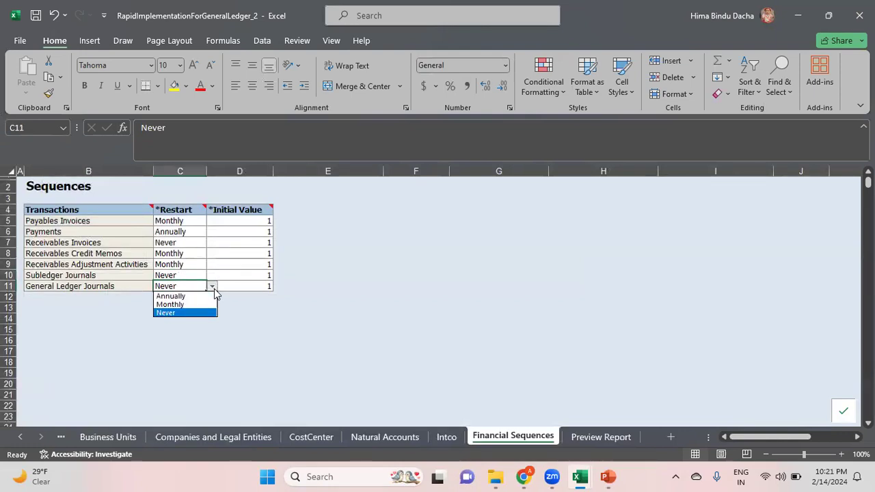
pyautogui.press('Escape')
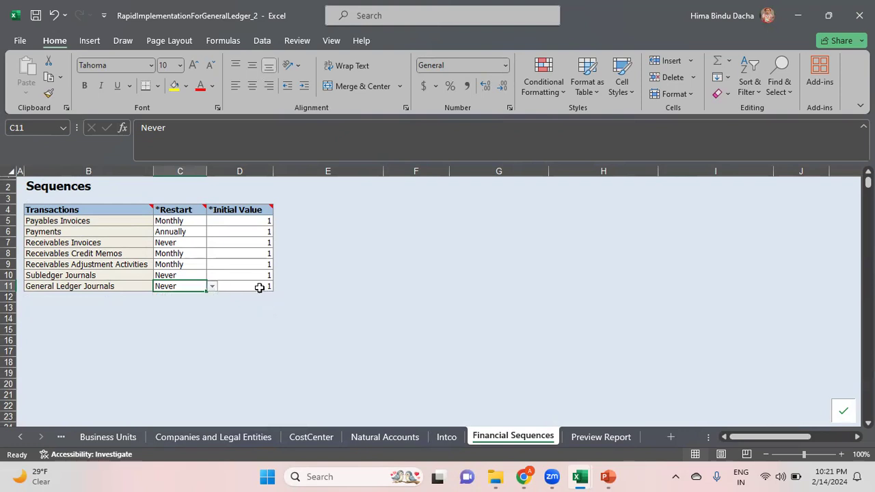
pyautogui.click(260, 287)
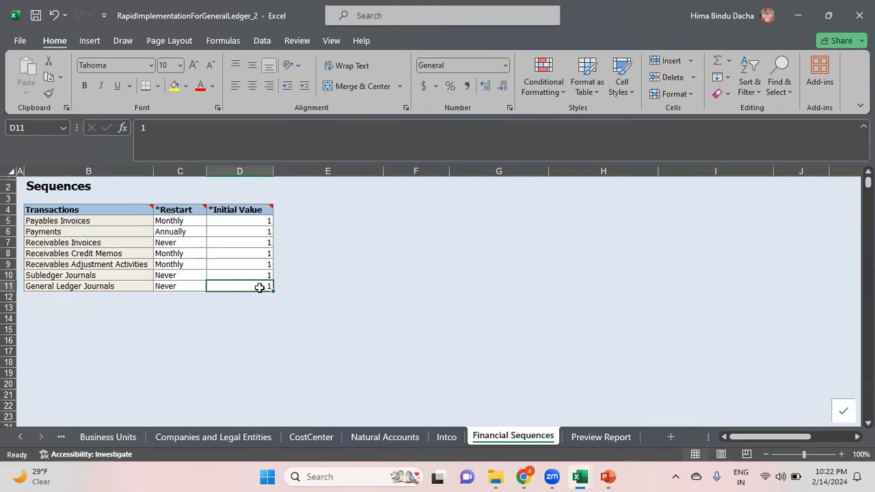
# Step: Compare the initial value and restart frequency of the Payables Invoices and Payments sequences
pyautogui.click(101, 221)
pyautogui.click(111, 236)
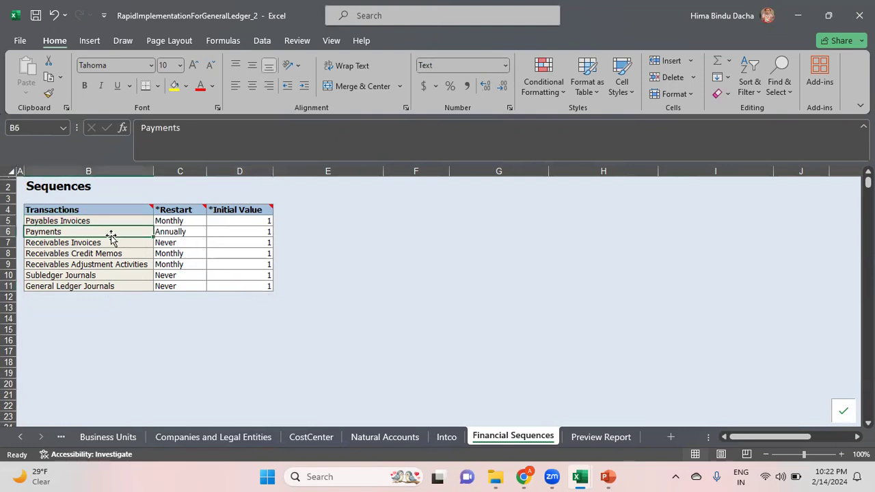
pyautogui.click(229, 220)
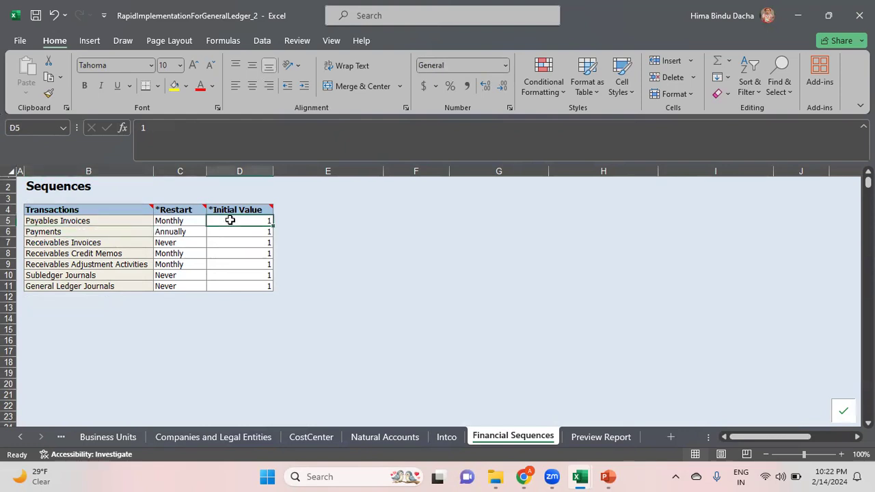
pyautogui.click(178, 220)
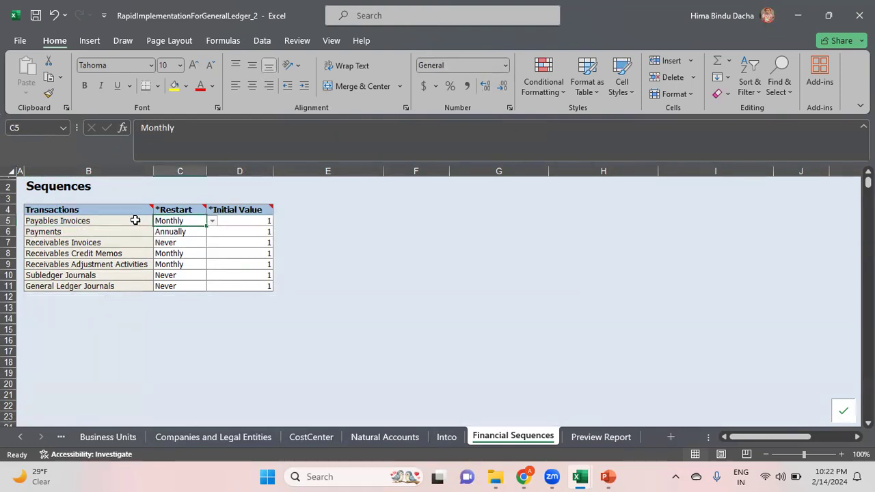
pyautogui.click(103, 232)
pyautogui.click(236, 234)
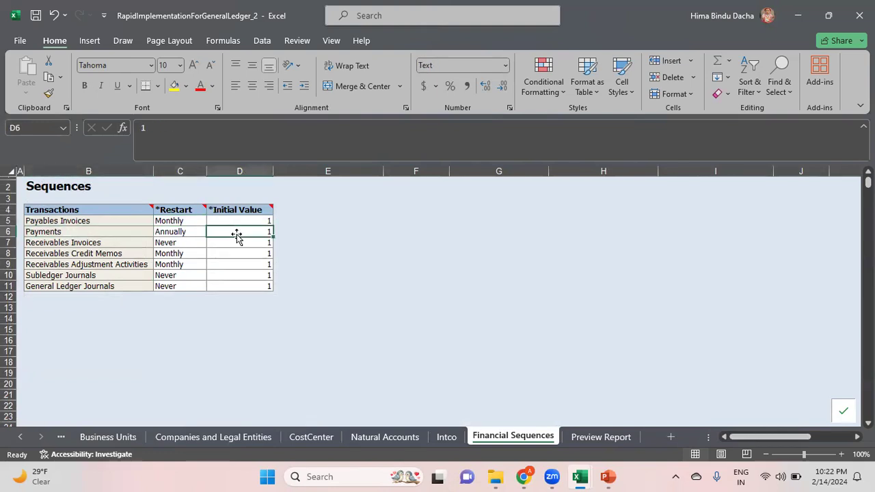
pyautogui.click(180, 232)
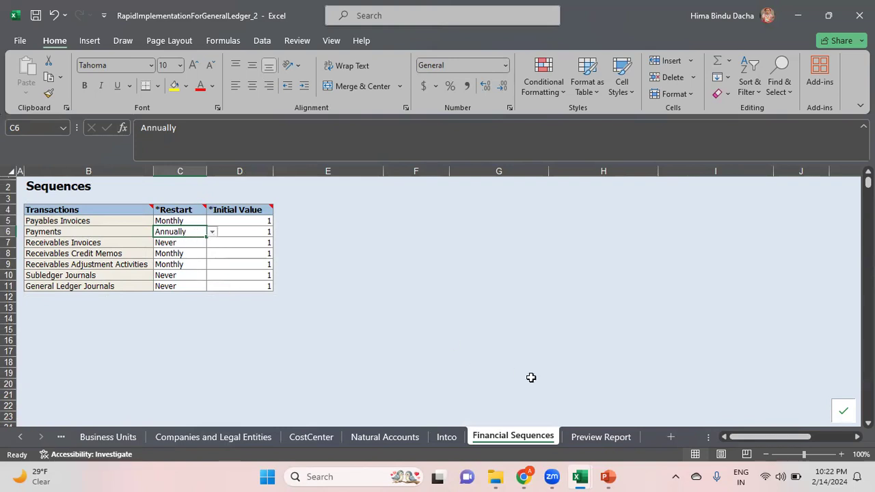
# Step: Check the CostCenter values, set that segment's display width to 3 on the COA, Calendar, and Ledger sheet, and save the workbook
pyautogui.click(18, 437)
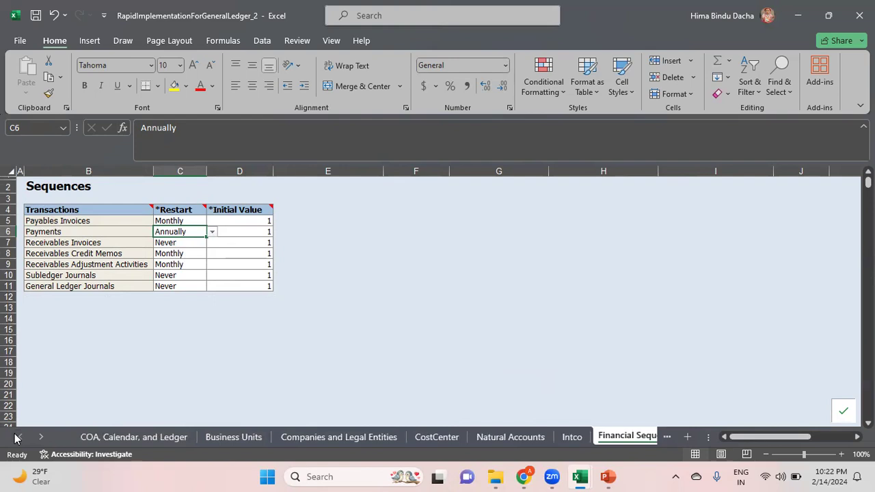
pyautogui.click(113, 438)
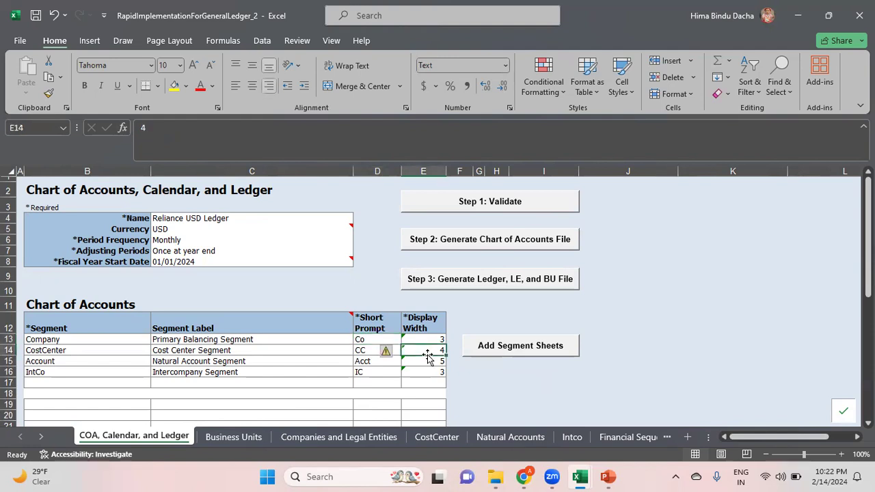
pyautogui.click(441, 437)
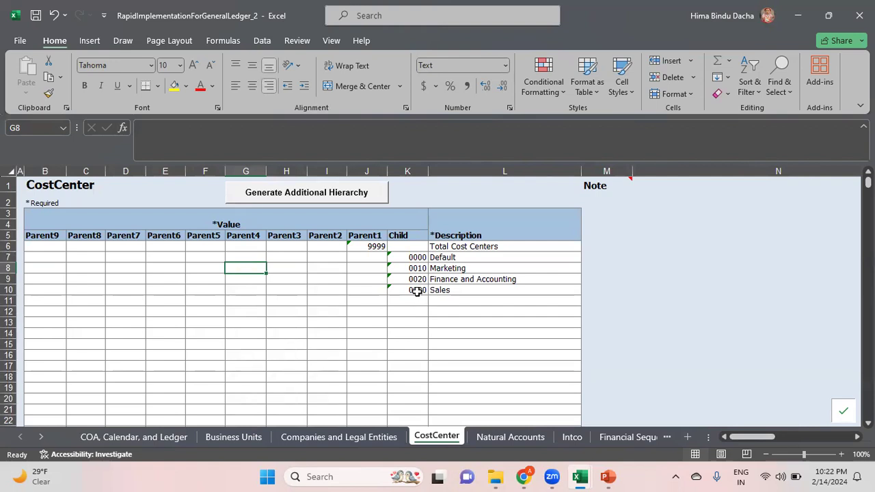
pyautogui.click(133, 437)
pyautogui.write('3')
pyautogui.press('Return')
pyautogui.press('Up')
pyautogui.hotkey('ctrl', 's')
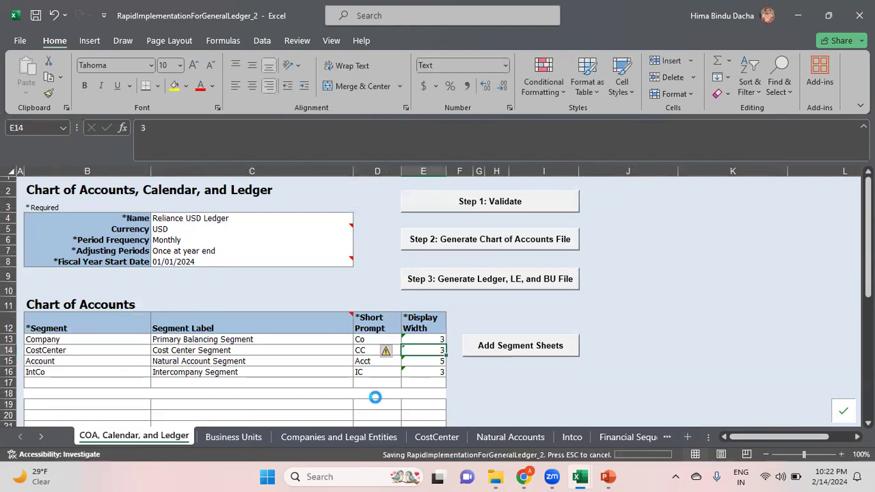
# Step: Try to validate the workbook and generate the chart of accounts file
pyautogui.click(532, 213)
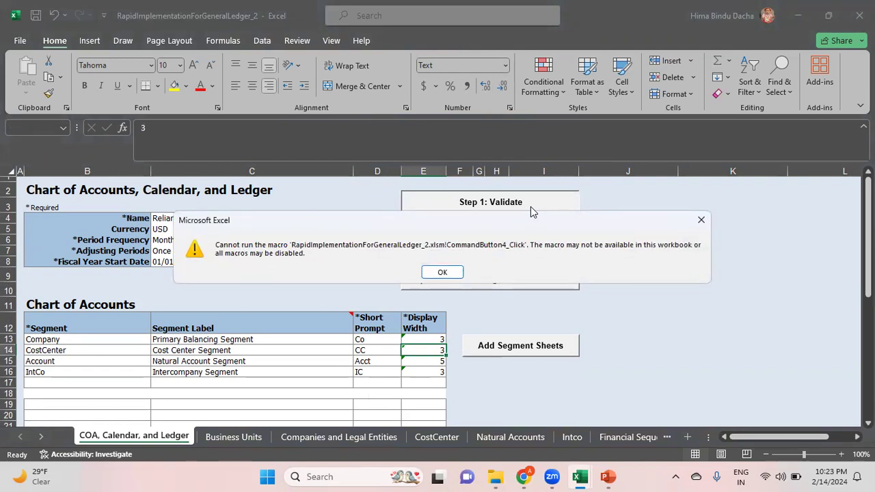
pyautogui.click(701, 220)
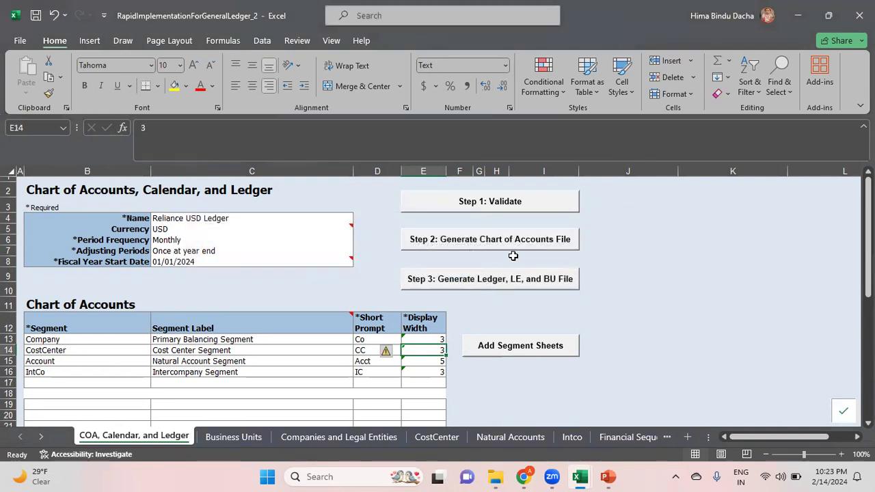
pyautogui.click(532, 244)
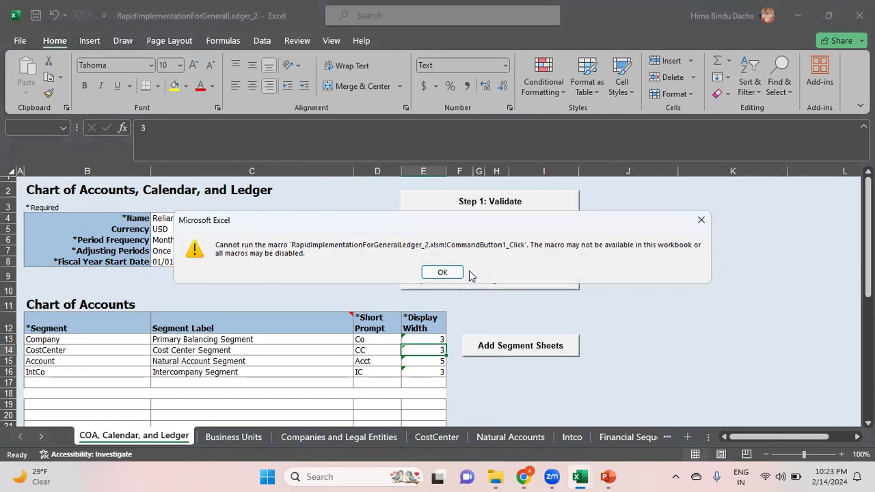
pyautogui.click(701, 219)
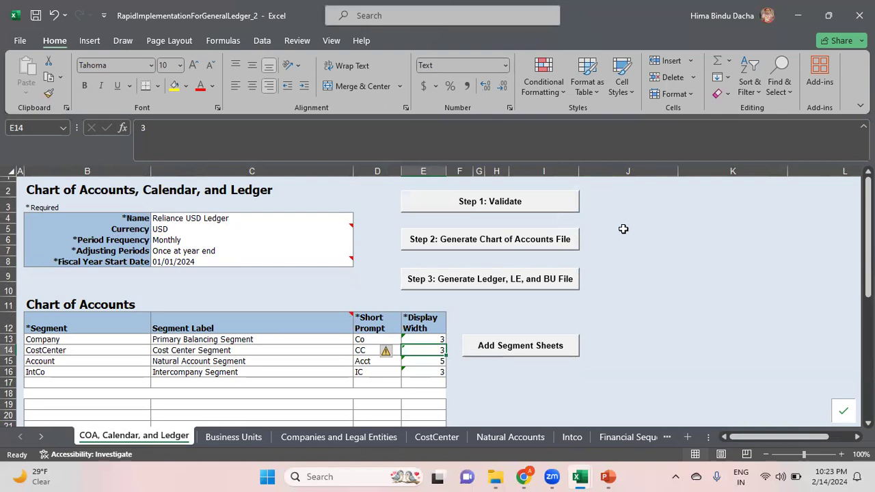
# Step: Set the Trust Center macro settings to enable VBA macros
pyautogui.click(20, 43)
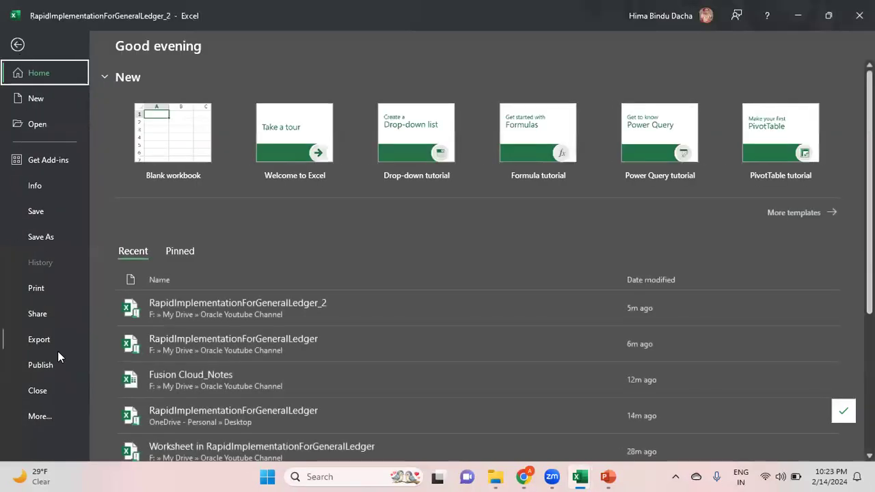
pyautogui.click(56, 417)
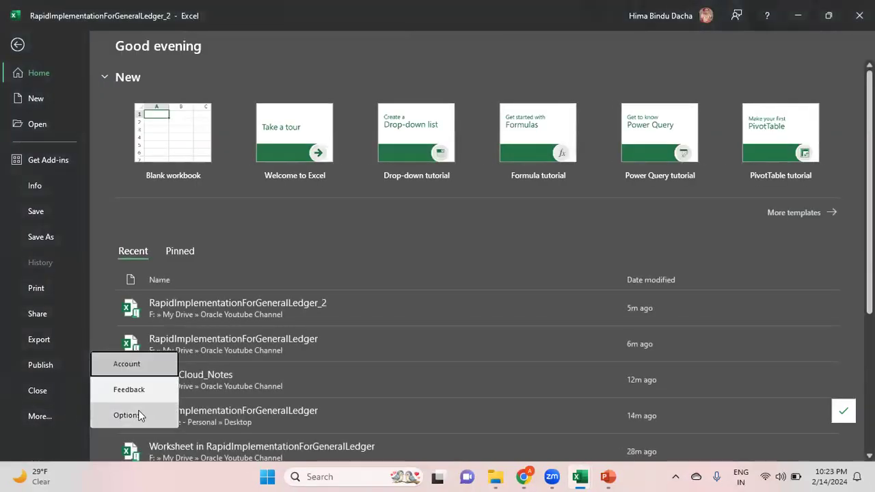
pyautogui.click(127, 414)
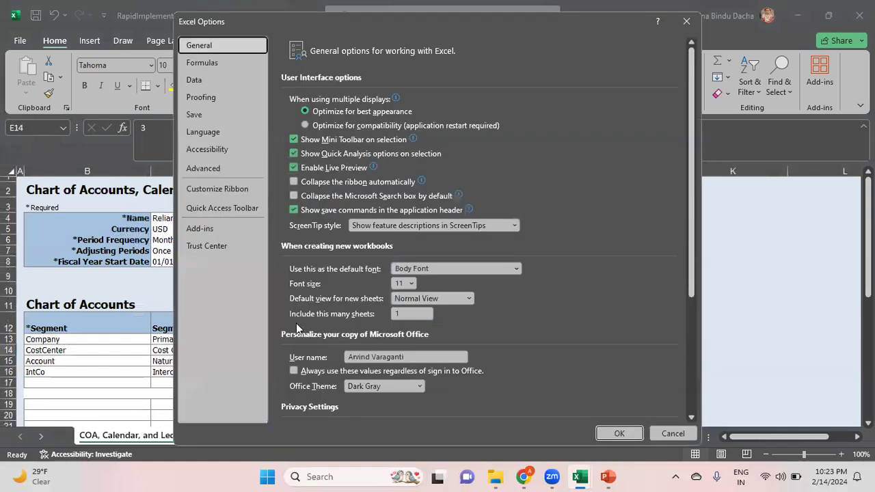
pyautogui.click(228, 247)
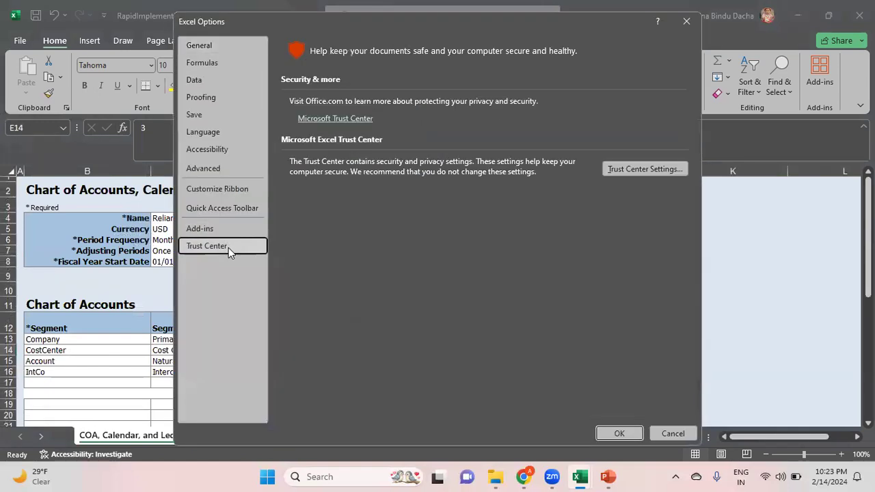
pyautogui.click(636, 173)
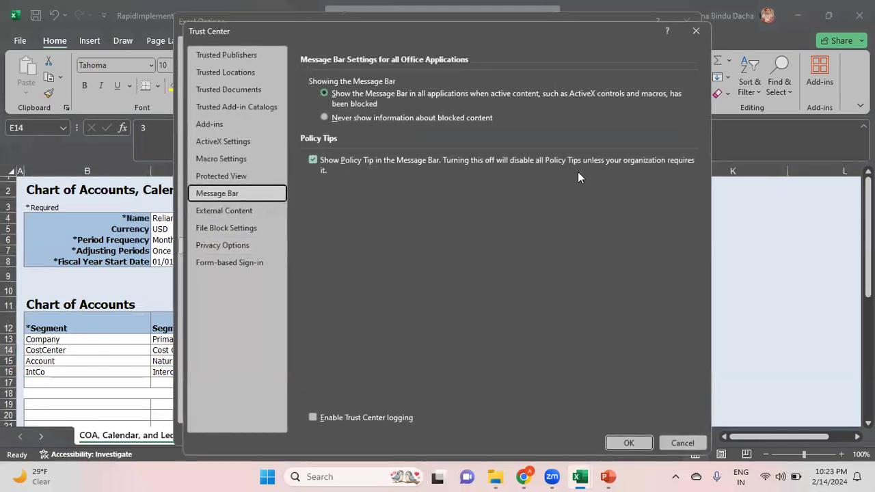
pyautogui.click(233, 158)
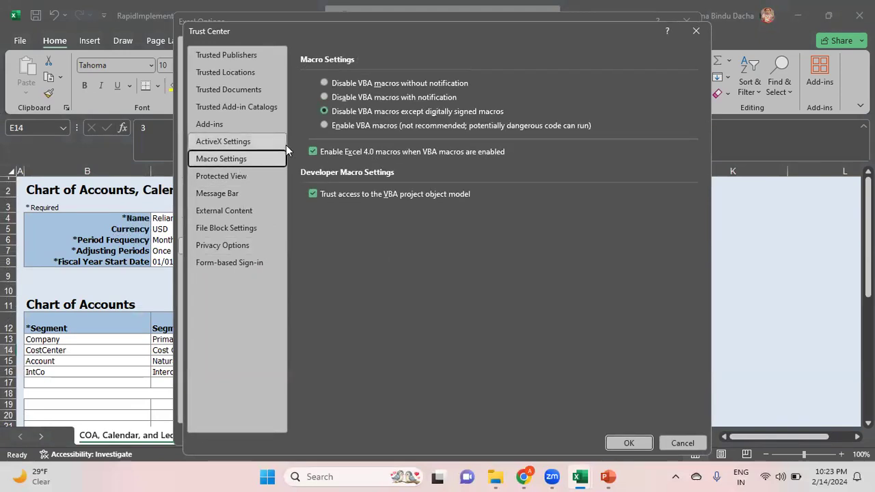
pyautogui.click(325, 125)
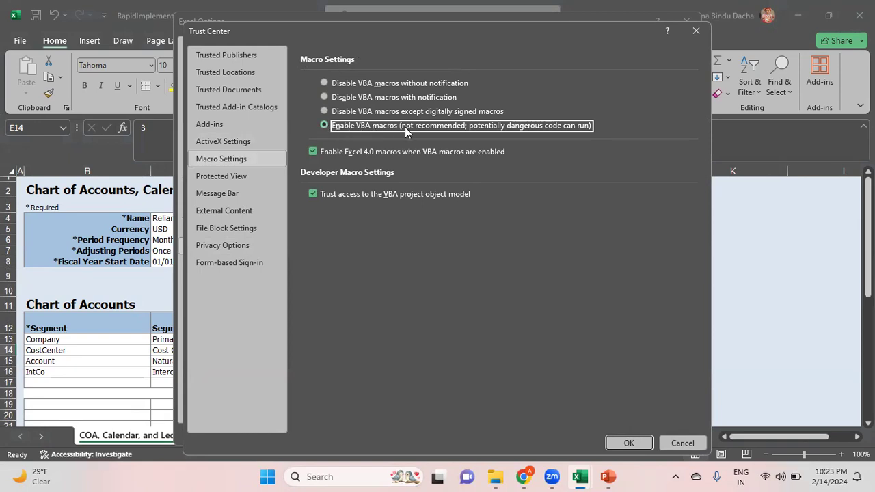
# Step: Set the ActiveX settings to enable all controls without restrictions and without prompting, and apply the options
pyautogui.click(233, 142)
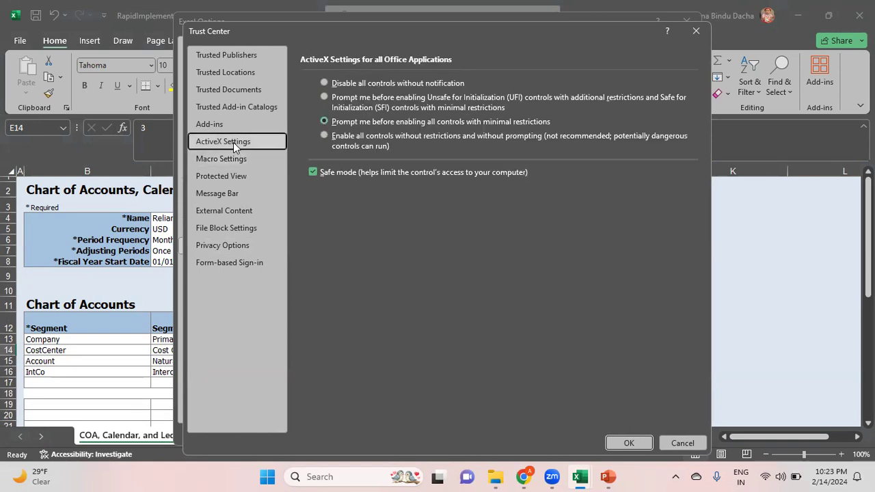
pyautogui.click(324, 136)
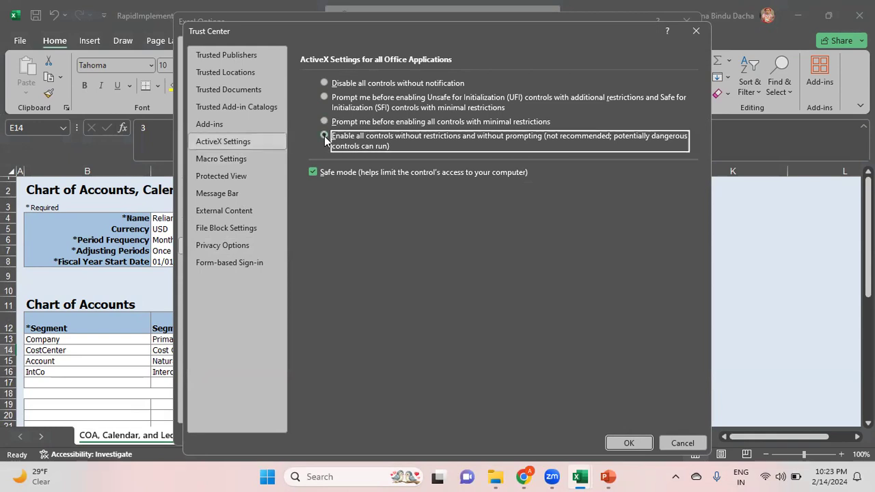
pyautogui.click(628, 444)
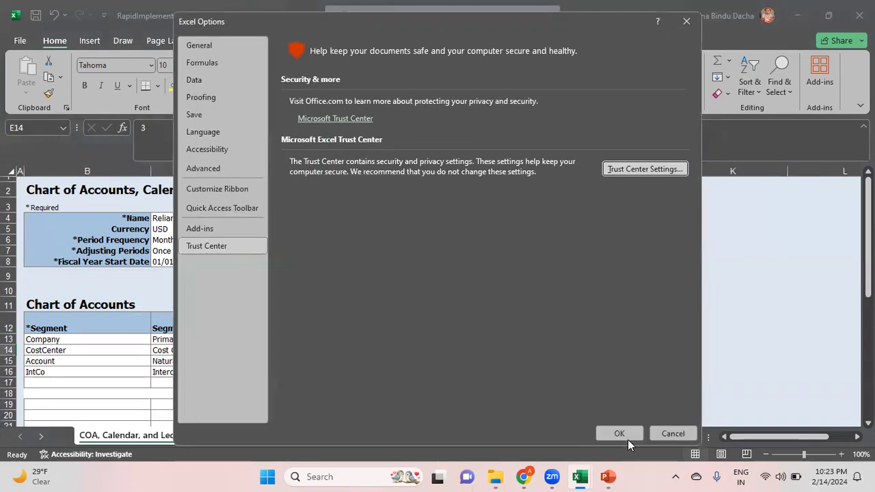
pyautogui.click(626, 434)
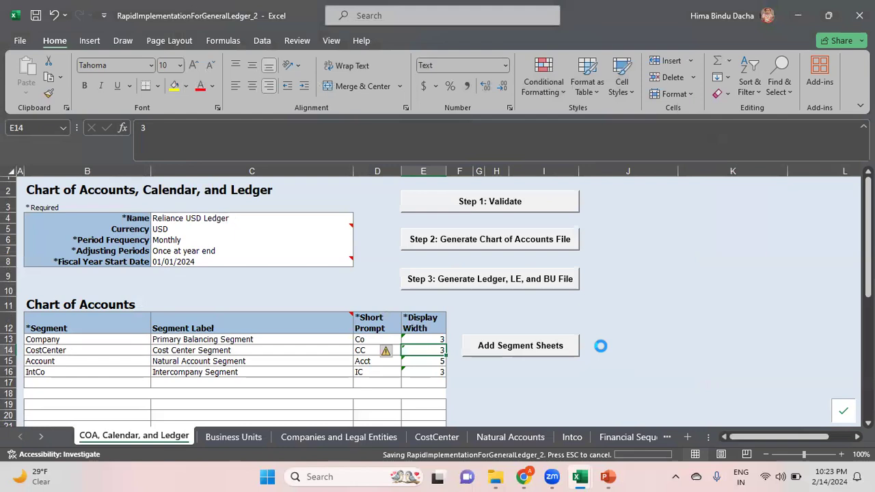
# Step: Close the RapidImplementationForGeneralLedger_2 and Fusion Cloud_Notes workbooks
pyautogui.doubleClick(129, 9)
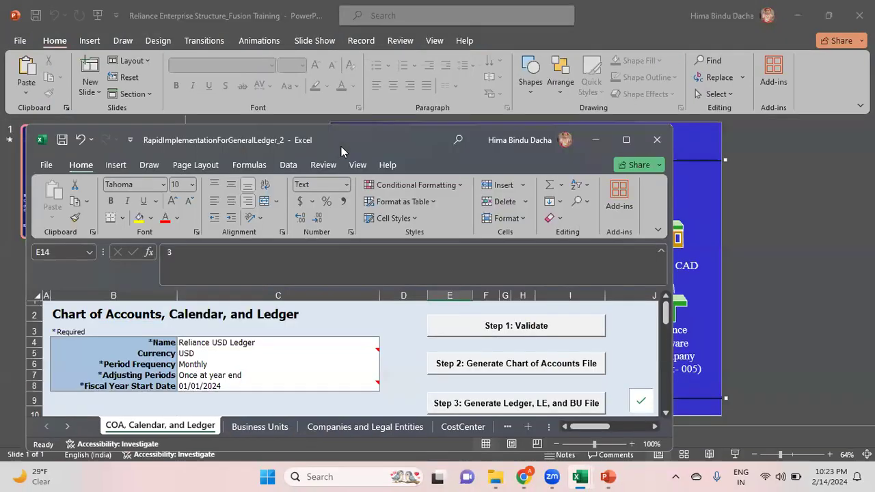
pyautogui.click(656, 146)
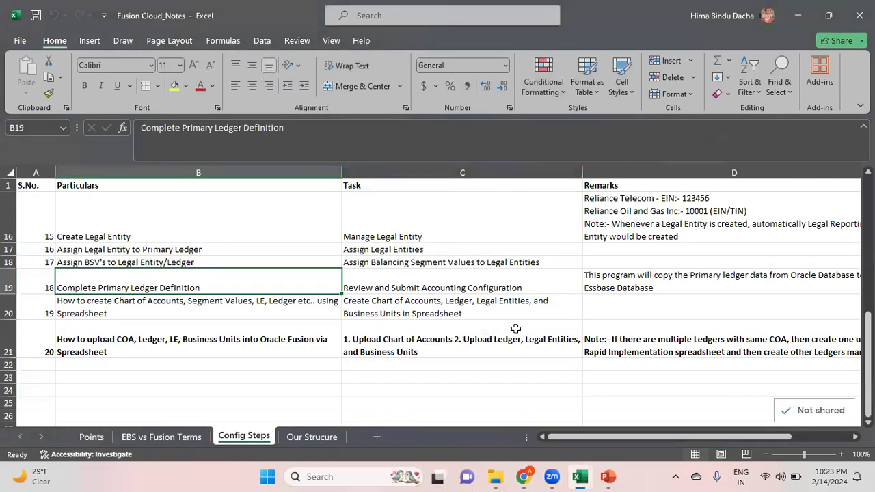
pyautogui.doubleClick(130, 15)
pyautogui.click(646, 126)
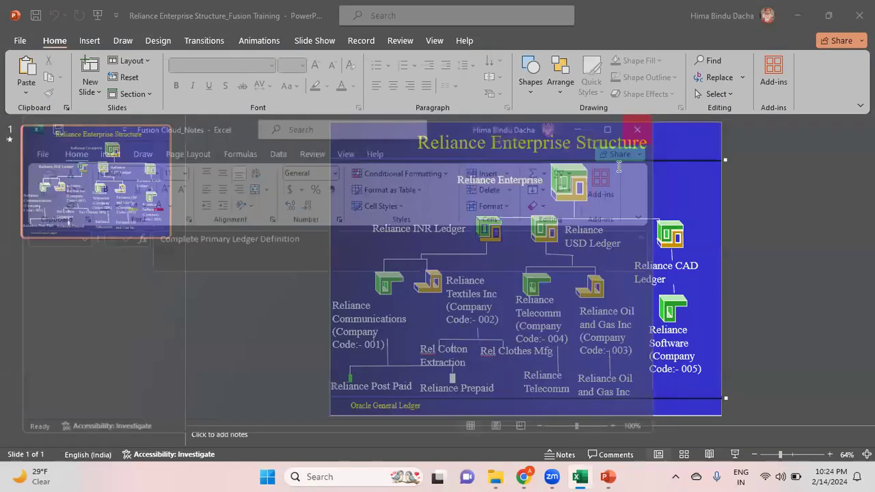
# Step: Reopen RapidImplementationForGeneralLedger_2 from the Oracle Youtube Channel folder and maximize its window
pyautogui.moveTo(497, 476)
pyautogui.click(519, 427)
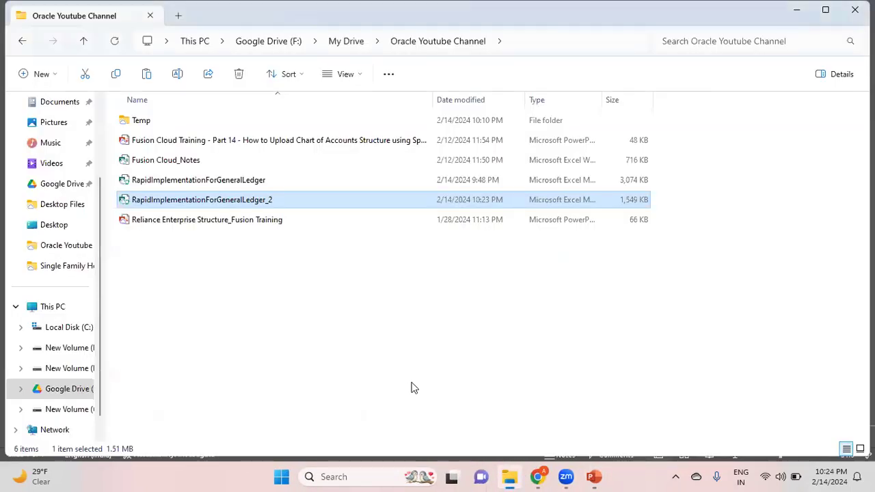
pyautogui.click(384, 381)
pyautogui.click(294, 206)
pyautogui.doubleClick(294, 206)
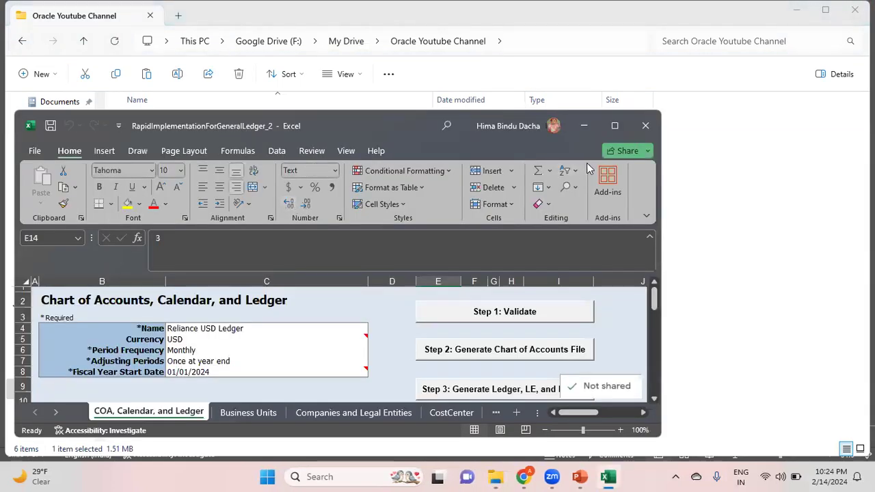
pyautogui.click(614, 125)
# Step: Validate the workbook, set the CostCenter segment's display width to 4 on the COA, Calendar, and Ledger sheet, and save
pyautogui.click(521, 201)
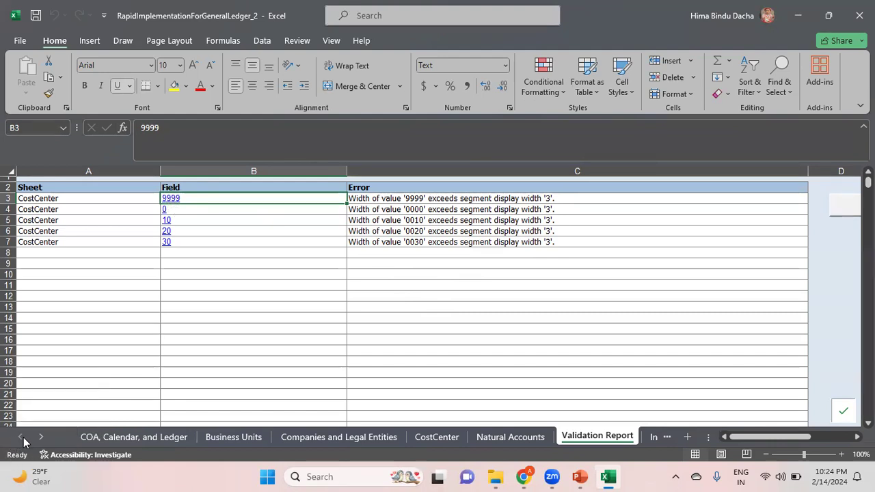
pyautogui.click(115, 438)
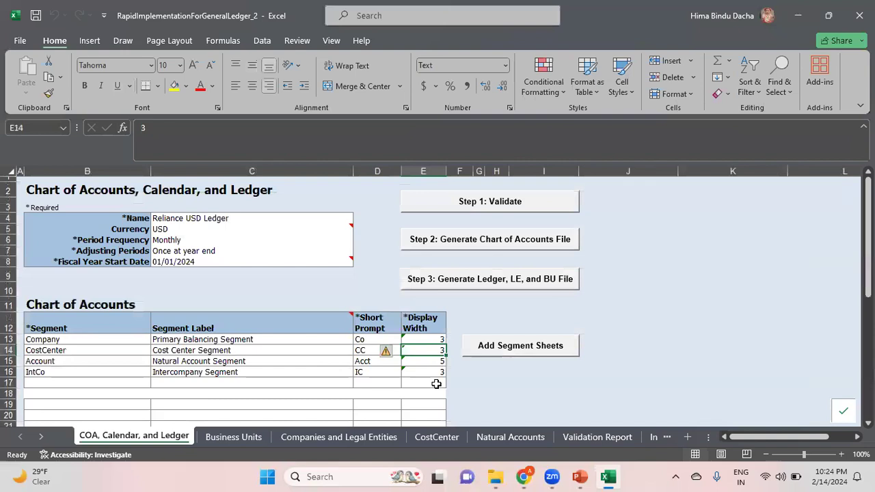
pyautogui.write('4')
pyautogui.hotkey('ctrl', 'Return')
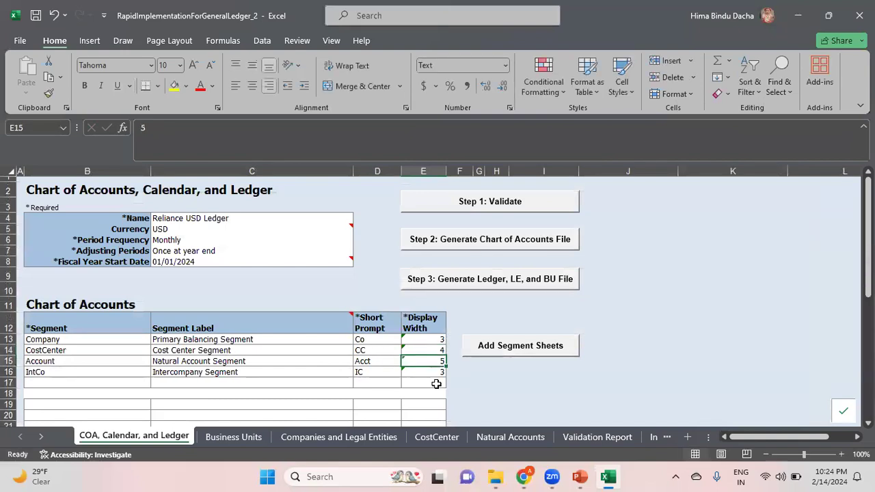
pyautogui.hotkey('ctrl', 's')
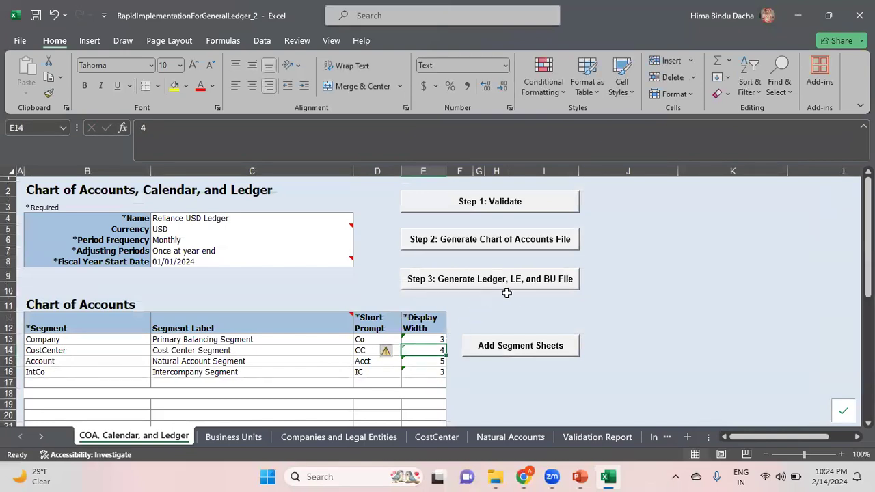
# Step: Validate the workbook again, preview the sample reports, and return to the COA, Calendar, and Ledger sheet
pyautogui.click(534, 209)
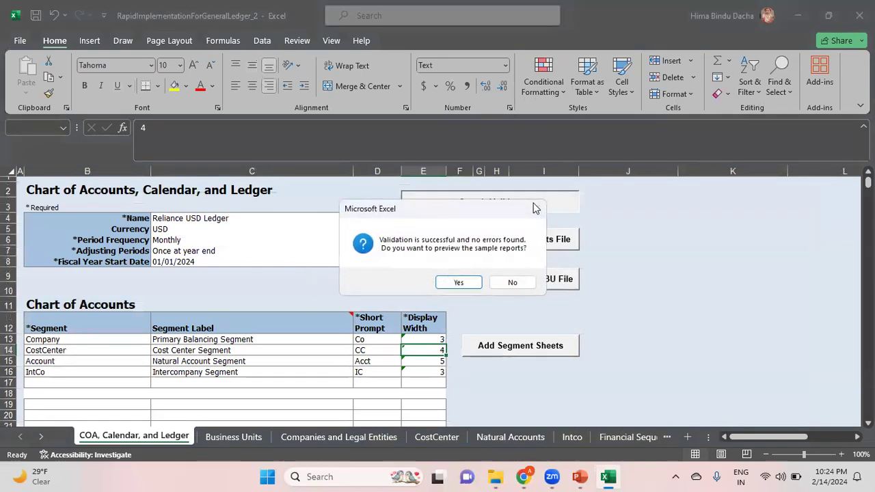
pyautogui.click(469, 285)
pyautogui.moveTo(867, 203)
pyautogui.mouseDown()
pyautogui.moveTo(866, 328)
pyautogui.moveTo(866, 195)
pyautogui.mouseUp()
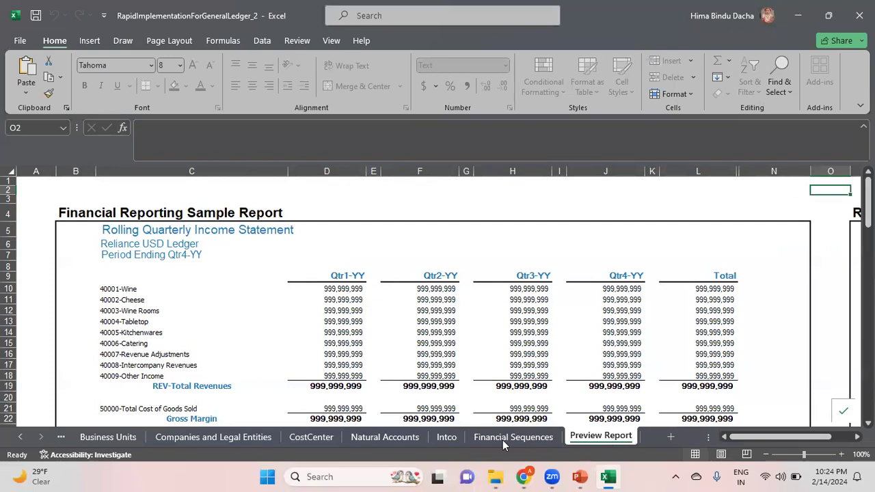
pyautogui.click(21, 437)
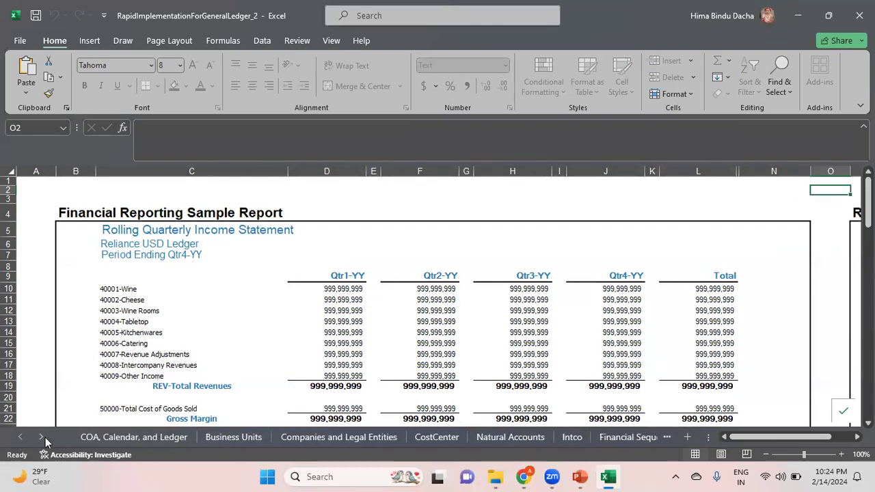
pyautogui.click(129, 439)
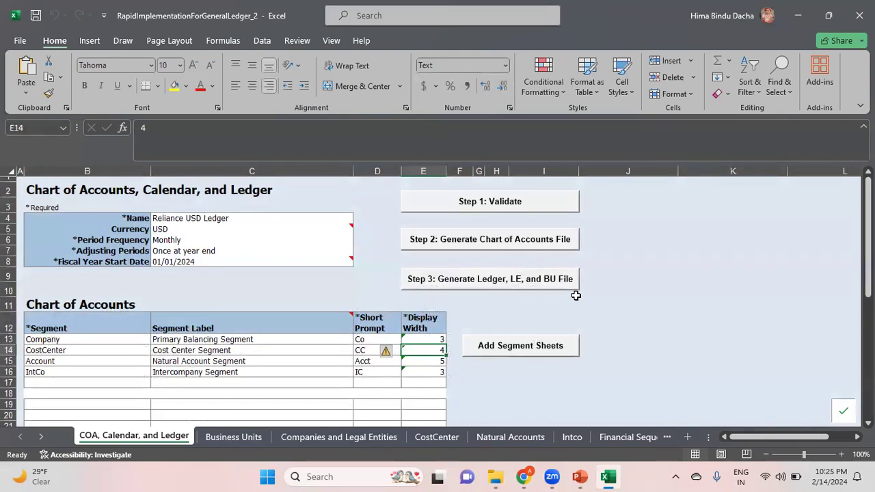
# Step: Enable the Oracle ADF Desktop Integration Add-In for Excel among the COM add-ins and save the workbook
pyautogui.click(20, 41)
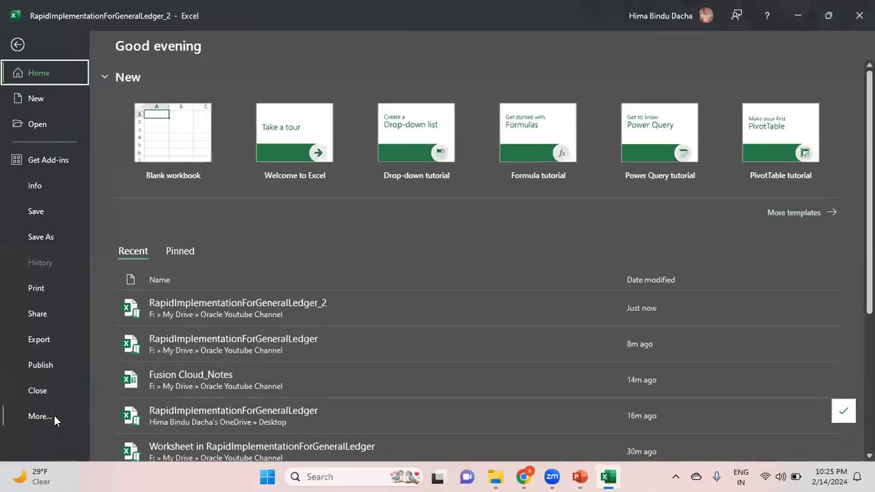
pyautogui.click(54, 417)
pyautogui.click(130, 415)
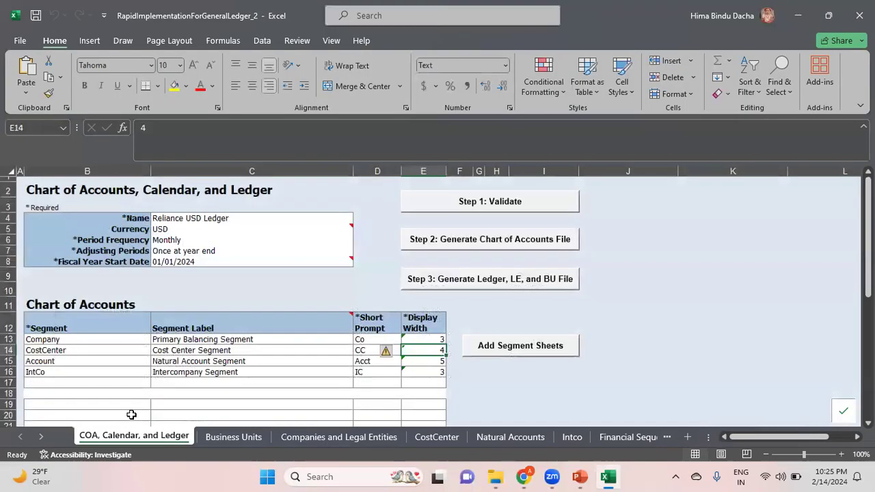
pyautogui.click(200, 231)
pyautogui.click(391, 407)
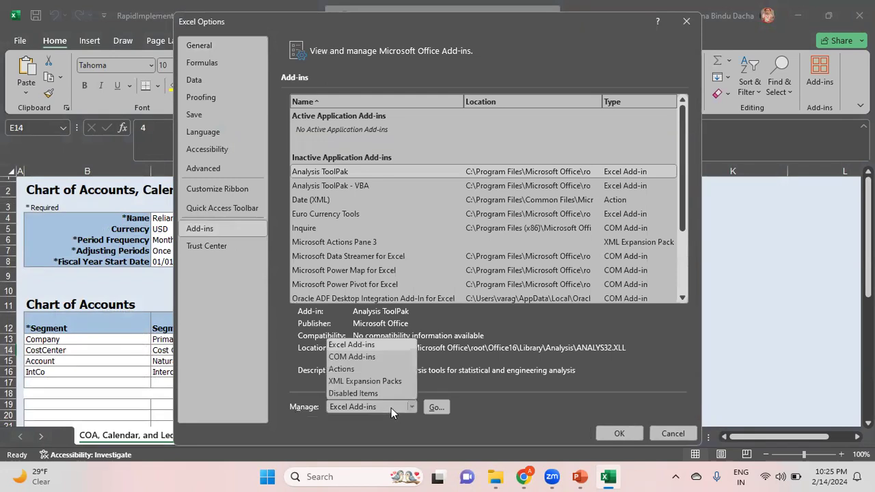
pyautogui.click(352, 357)
pyautogui.click(436, 407)
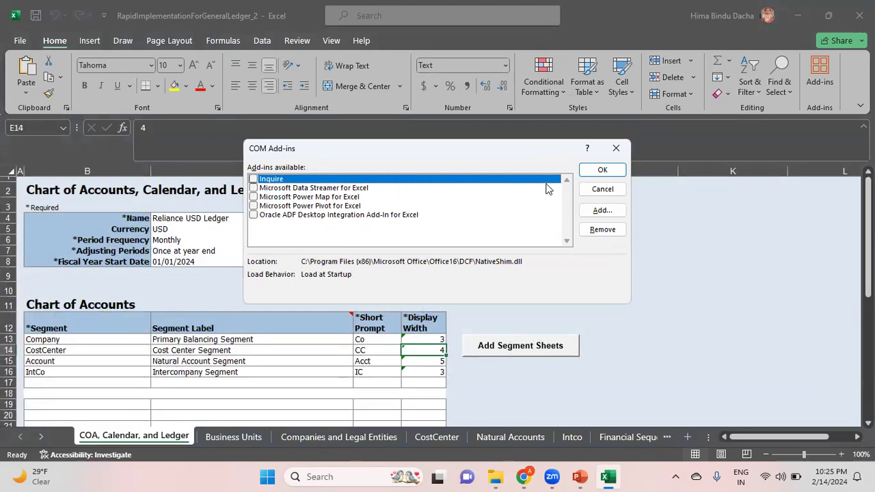
pyautogui.click(254, 215)
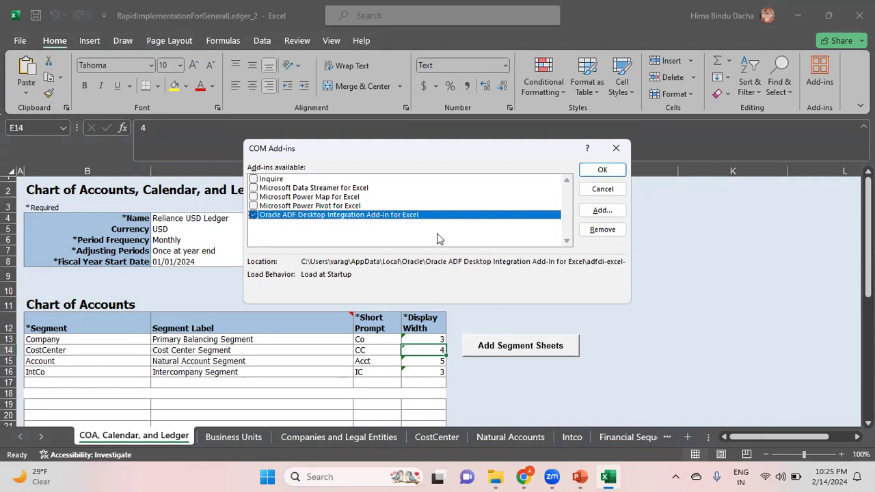
pyautogui.click(602, 170)
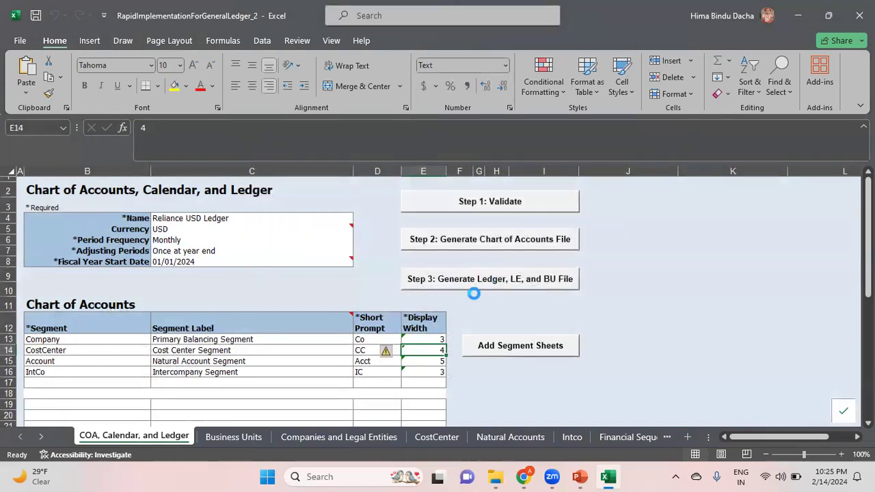
pyautogui.hotkey('ctrl', 's')
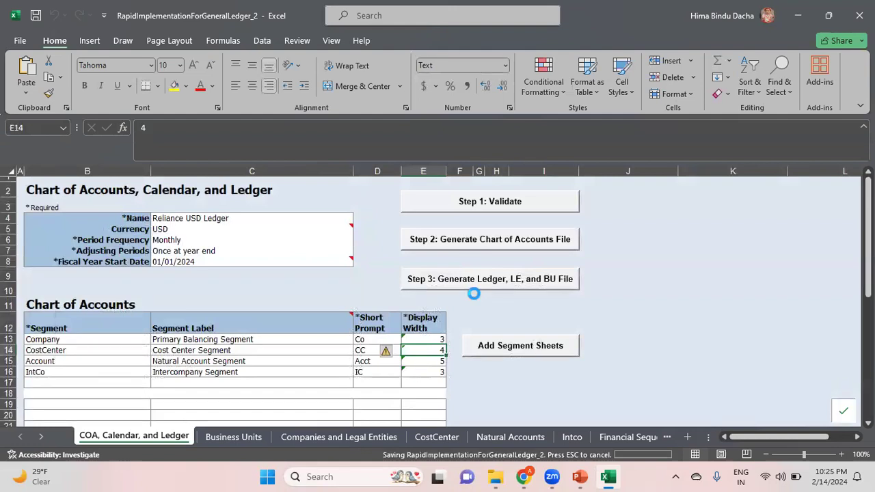
# Step: Switch to the Oracle Fusion home page in Chrome and locate Download ADF Desktop Integrator under Tools in the navigator
pyautogui.click(524, 477)
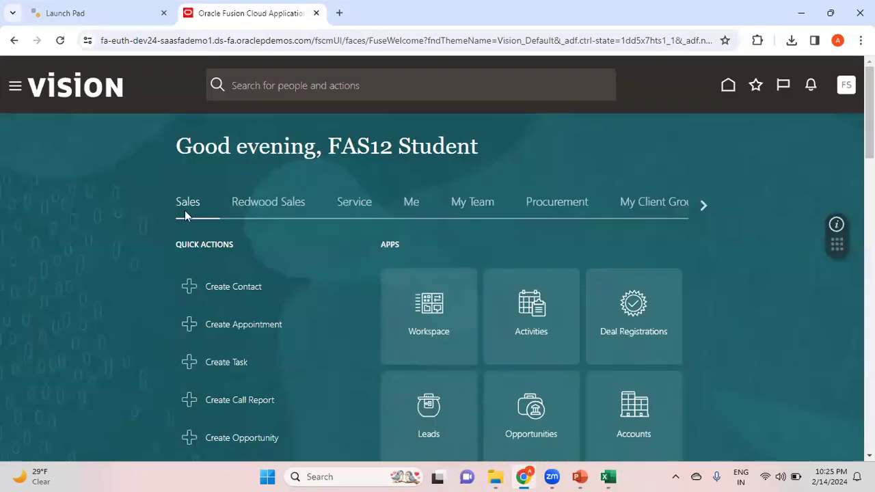
pyautogui.click(20, 91)
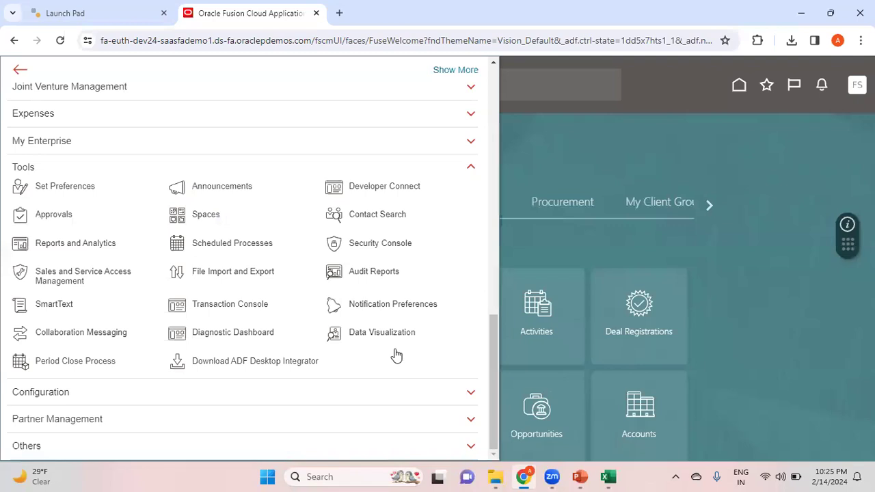
pyautogui.moveTo(495, 362); pyautogui.dragTo(501, 103)
pyautogui.moveTo(502, 183); pyautogui.dragTo(531, 366)
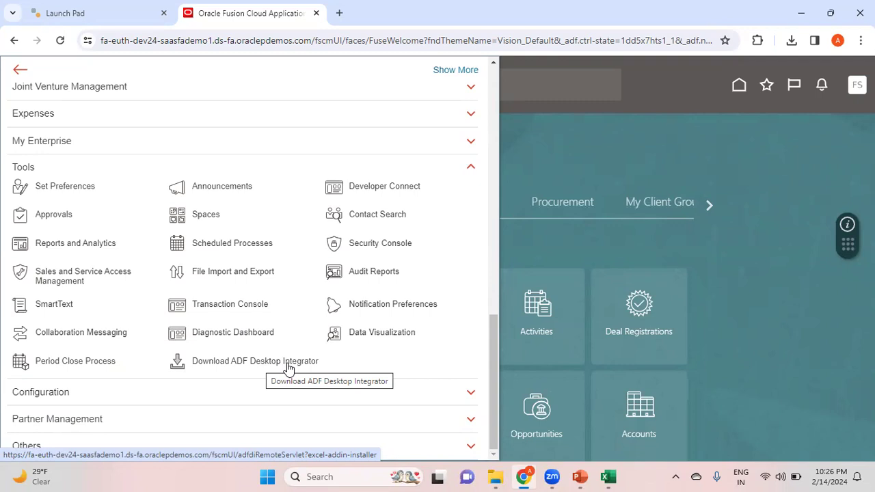
pyautogui.click(750, 297)
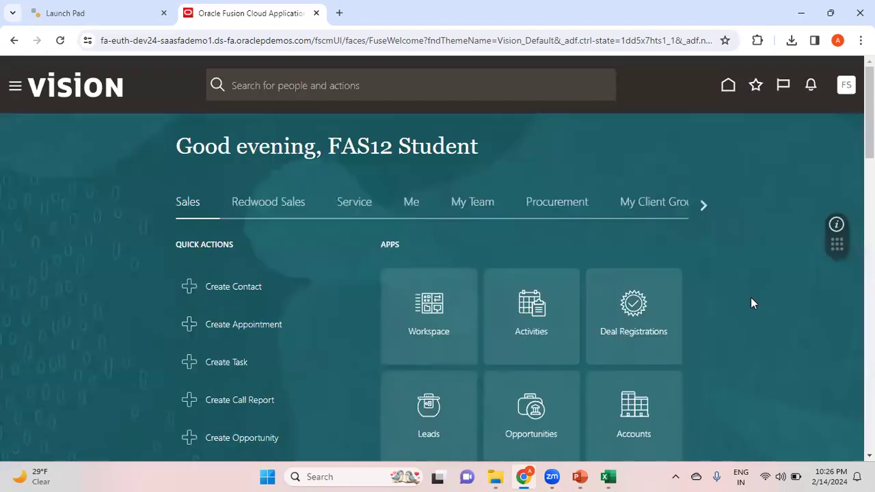
# Step: Return to the rapid implementation workbook in Excel, generate the chart of accounts file, and save it as ChartOfAccounts on the Desktop
pyautogui.click(608, 476)
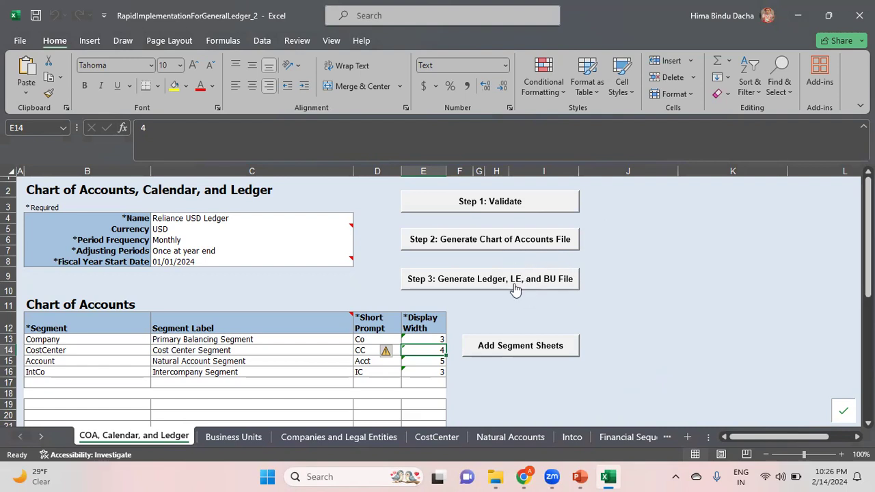
pyautogui.click(554, 249)
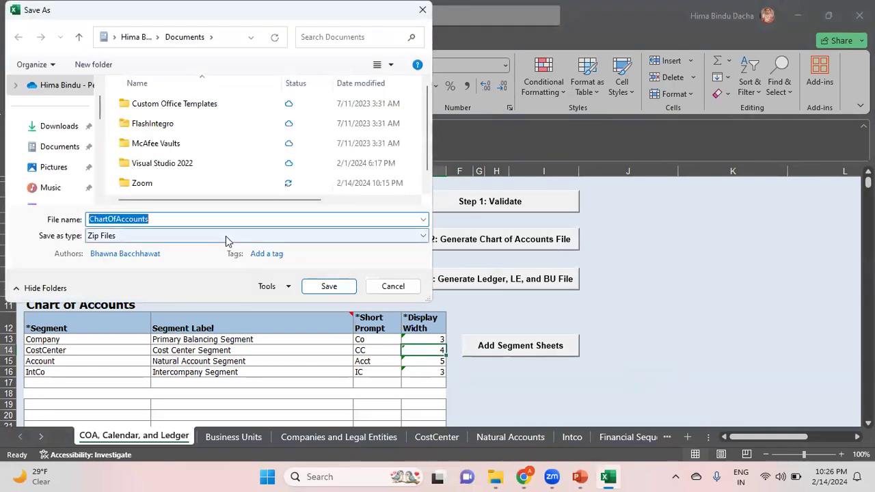
pyautogui.scroll(2, 101, 121)
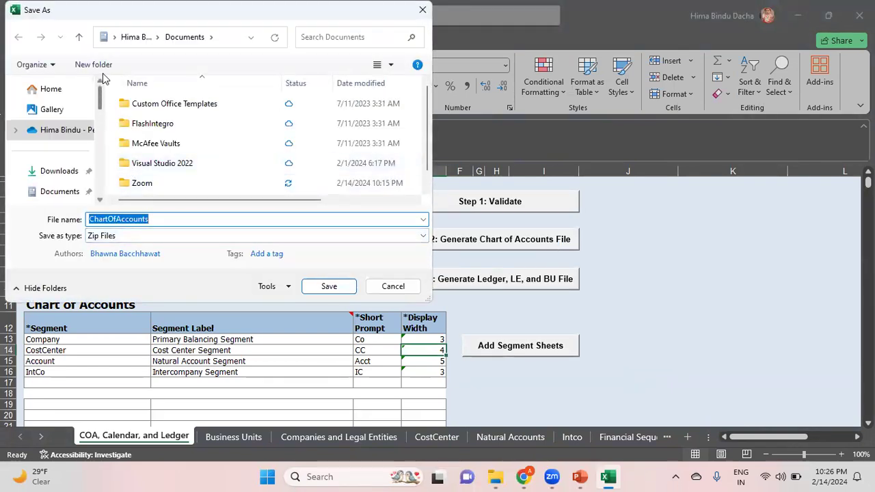
pyautogui.scroll(-3, 101, 126)
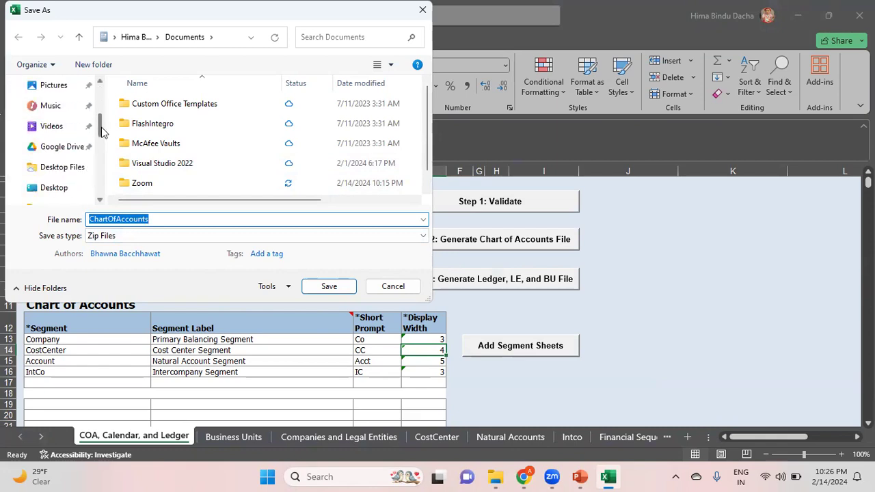
pyautogui.click(55, 188)
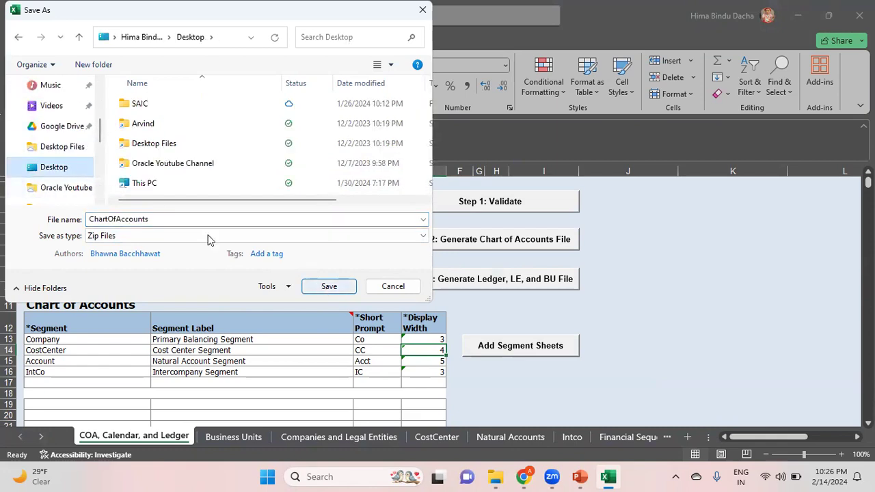
pyautogui.click(329, 286)
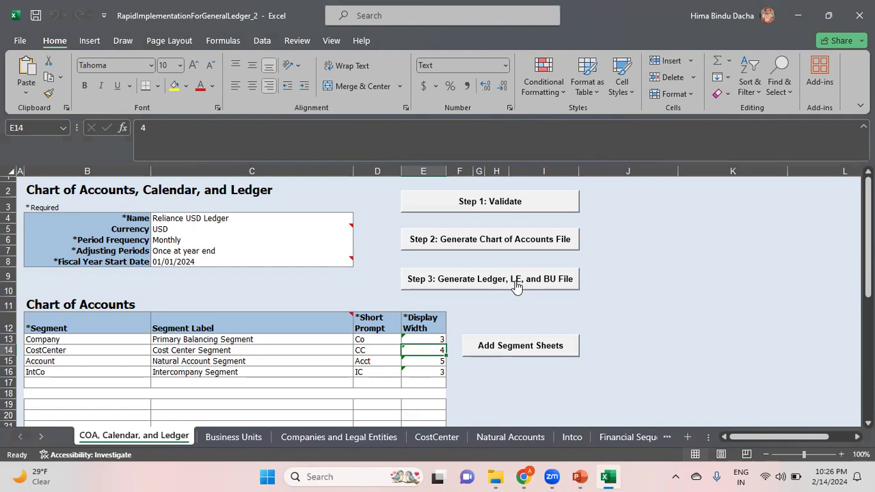
# Step: Generate the ledger, LE, and BU file and save it as FinancialsCommonEntities on the Desktop
pyautogui.click(516, 285)
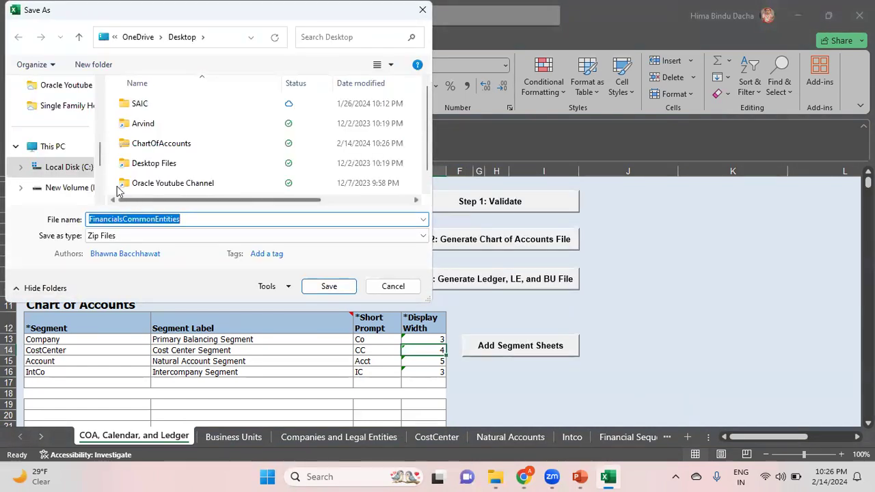
pyautogui.moveTo(99, 157); pyautogui.dragTo(99, 137)
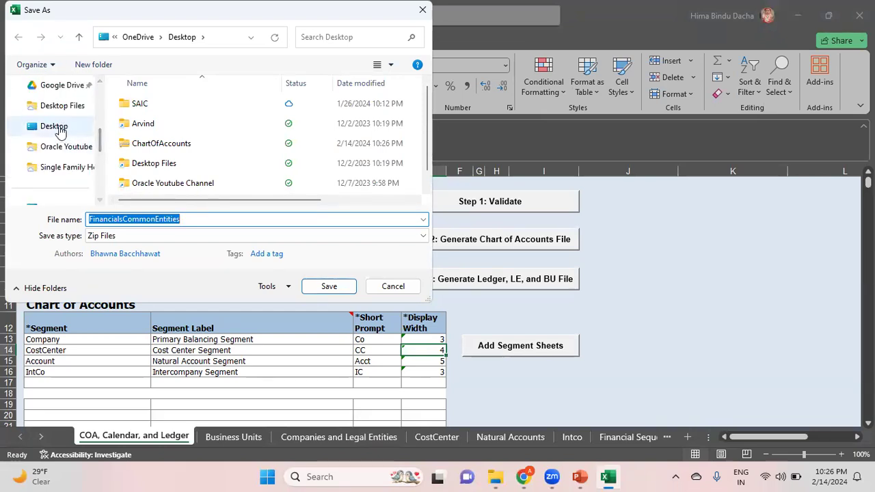
pyautogui.click(56, 127)
pyautogui.click(329, 287)
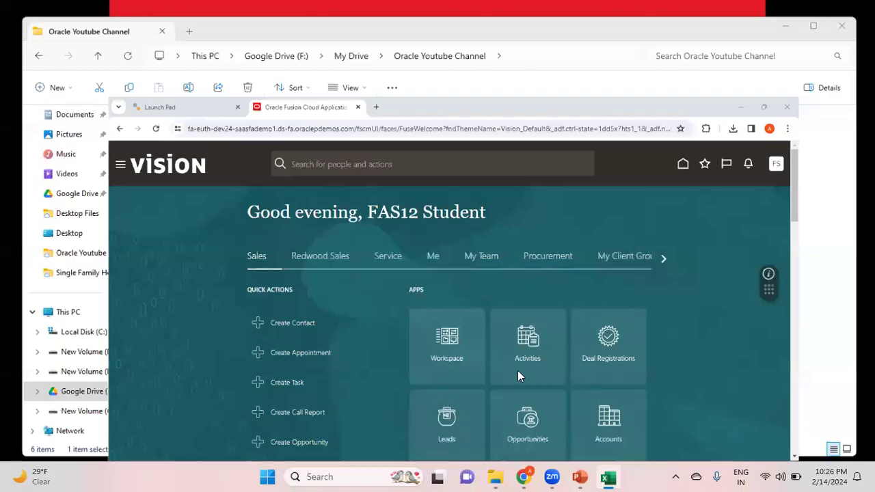
# Step: Show the desktop and move the ChartOfAccounts and FinancialsCommonEntities zip files side by side into its empty central area
pyautogui.press('super+d')
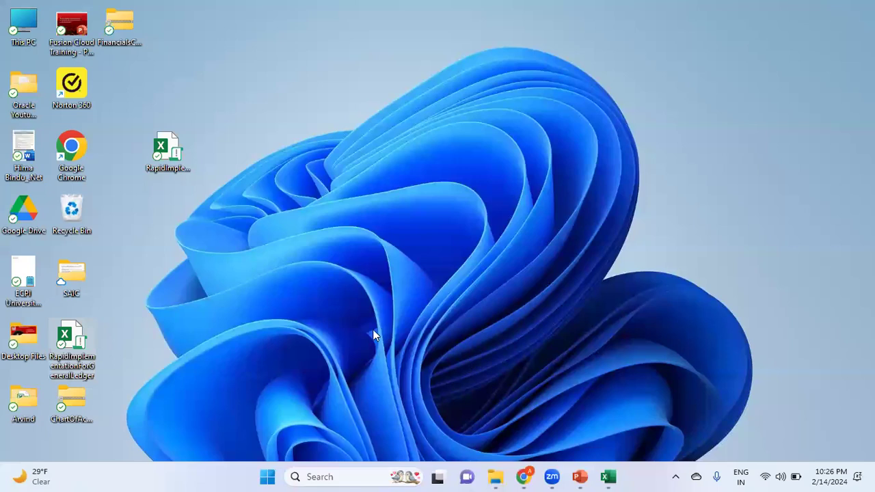
pyautogui.moveTo(77, 405); pyautogui.dragTo(410, 282)
pyautogui.moveTo(120, 25); pyautogui.dragTo(550, 269)
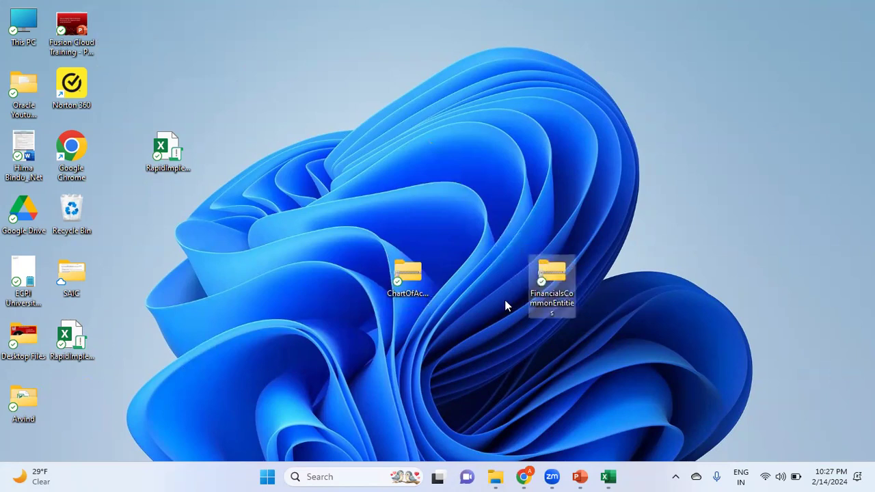
pyautogui.click(608, 477)
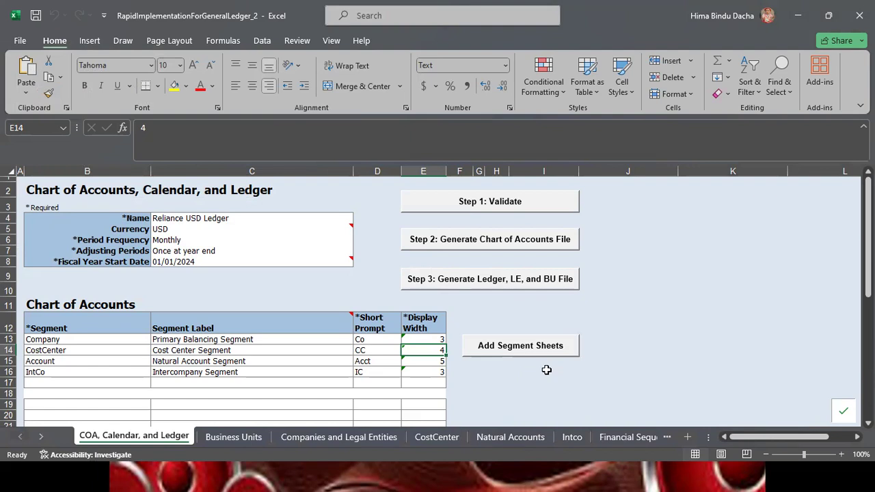
pyautogui.hotkey('alt', 'Tab')
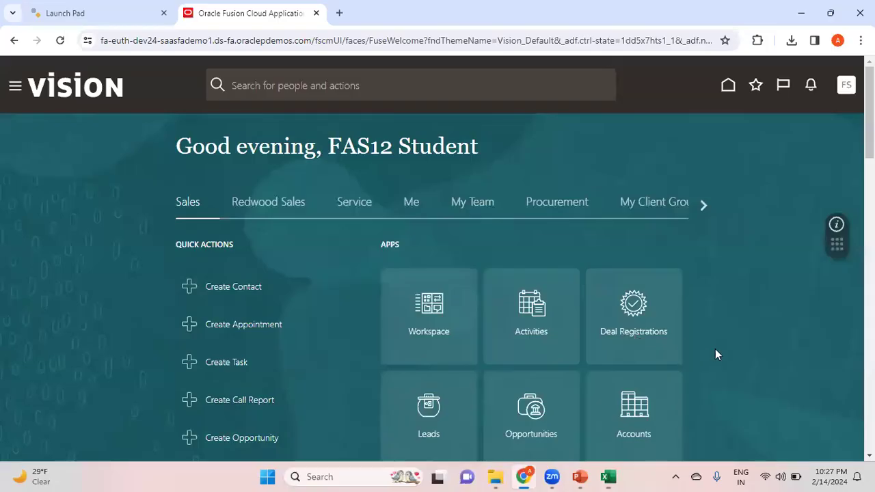
pyautogui.moveTo(580, 476)
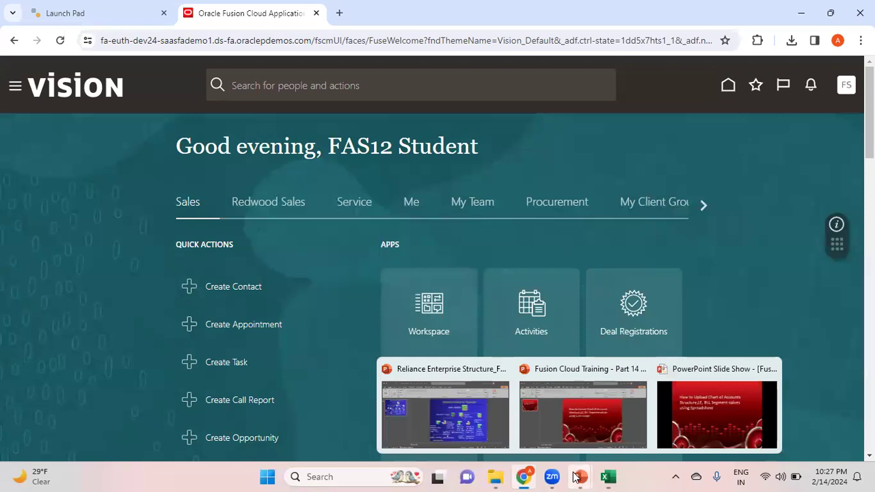
pyautogui.click(639, 370)
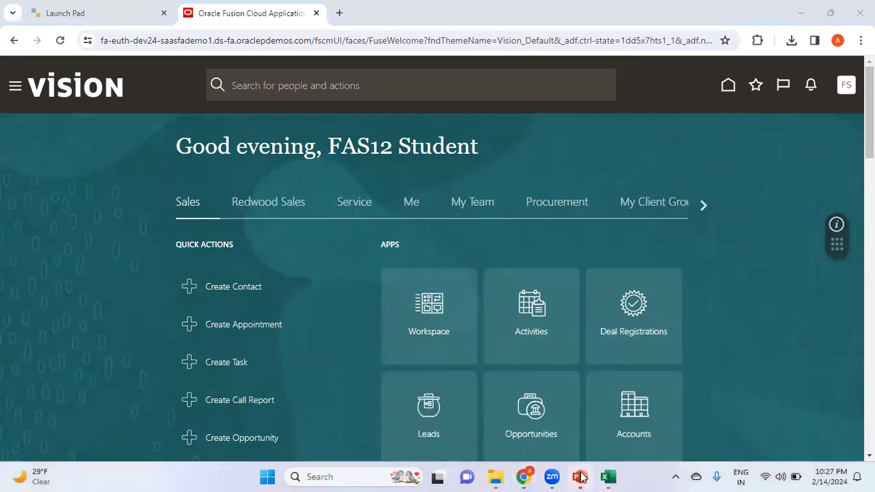
pyautogui.click(606, 428)
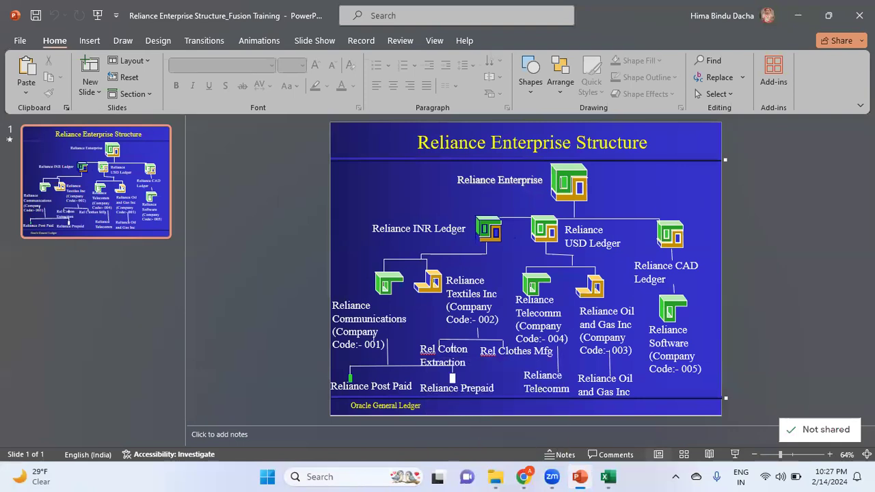
# Step: Open the Fusion Cloud_Notes workbook from the Oracle Youtube Channel folder
pyautogui.press('super+d')
pyautogui.click(496, 477)
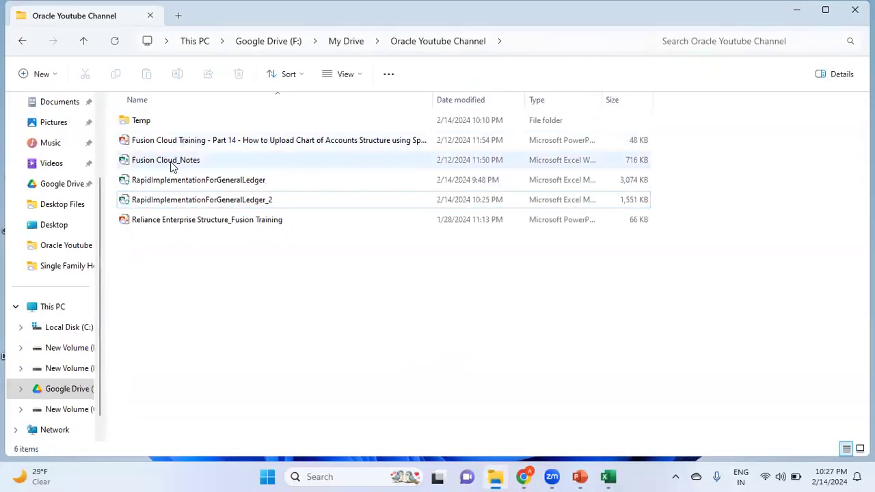
pyautogui.click(171, 163)
pyautogui.doubleClick(171, 162)
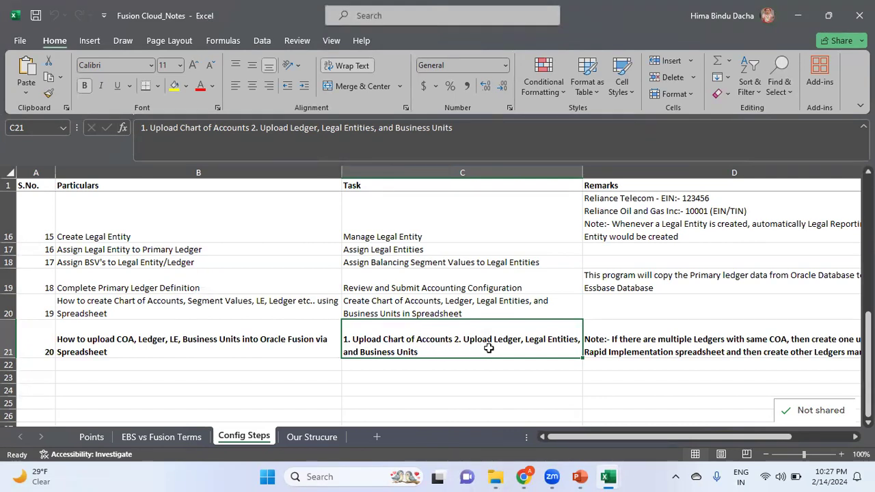
# Step: Switch to Oracle Fusion in Chrome and open the task search page in Setup and Maintenance
pyautogui.click(524, 477)
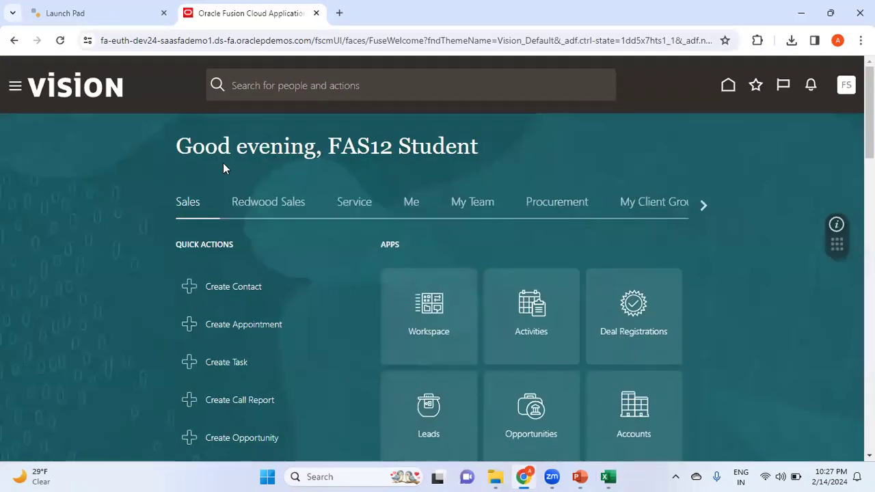
pyautogui.click(846, 85)
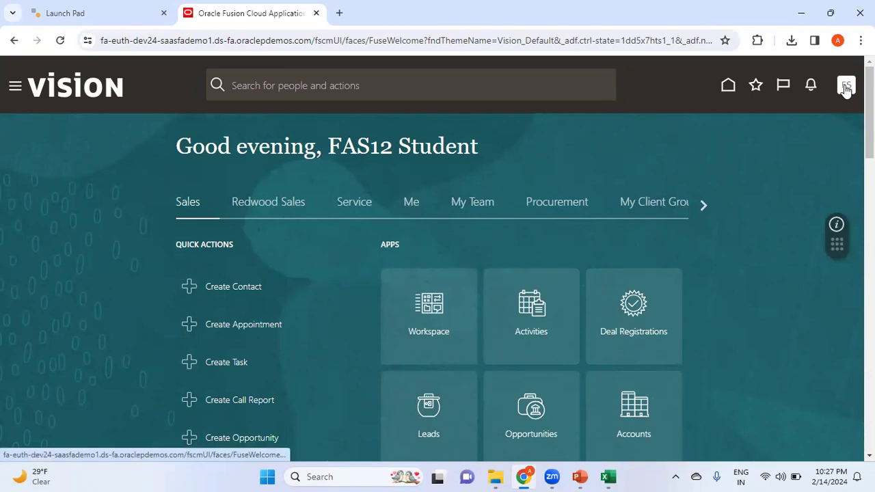
pyautogui.click(626, 280)
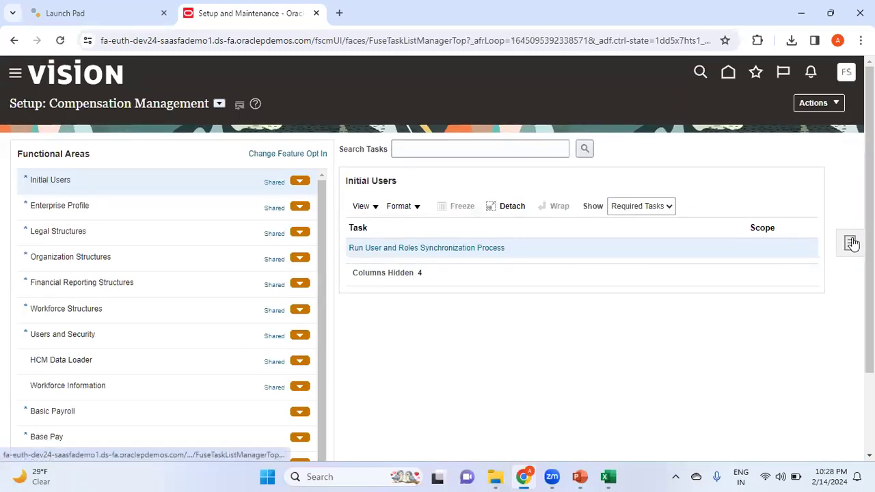
pyautogui.click(850, 243)
pyautogui.click(757, 286)
# Step: Look up the task name in Fusion Cloud_Notes, search the setup tasks for "Upload Chart of Accounts", and open that task
pyautogui.moveTo(609, 476)
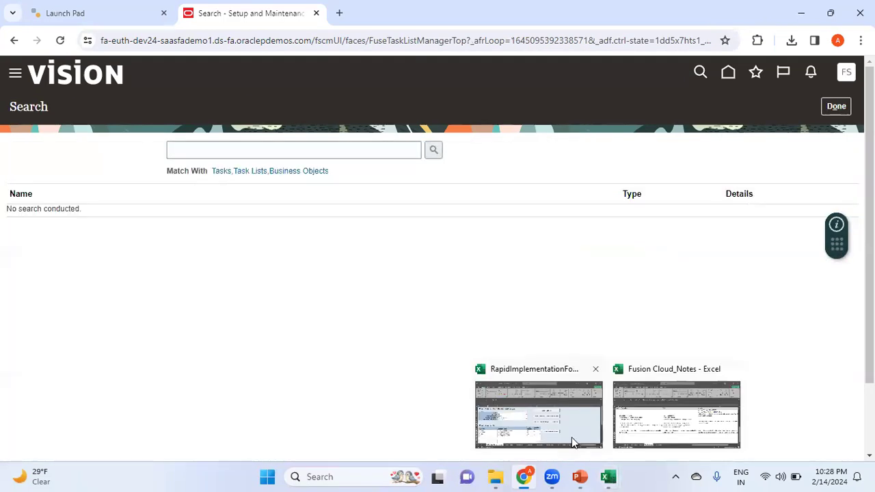
pyautogui.click(626, 431)
pyautogui.hotkey('alt', 'Tab')
pyautogui.click(203, 152)
pyautogui.write('Upload Chart of Accounts')
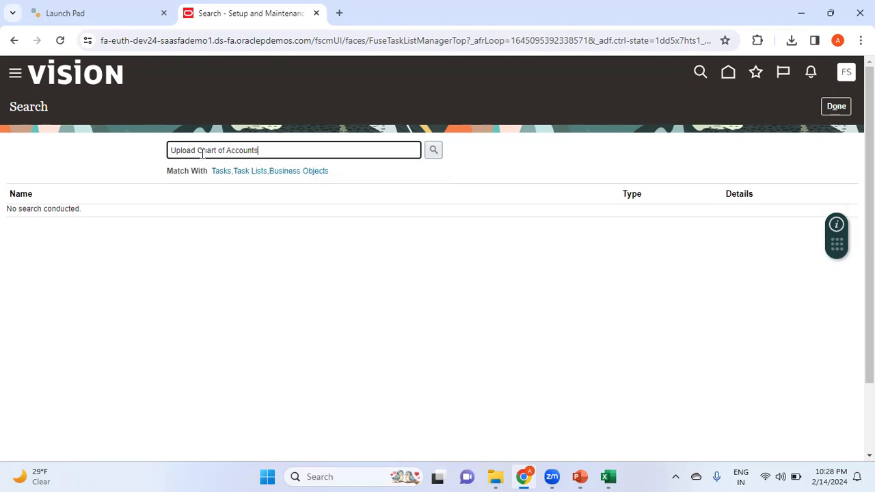
pyautogui.click(431, 155)
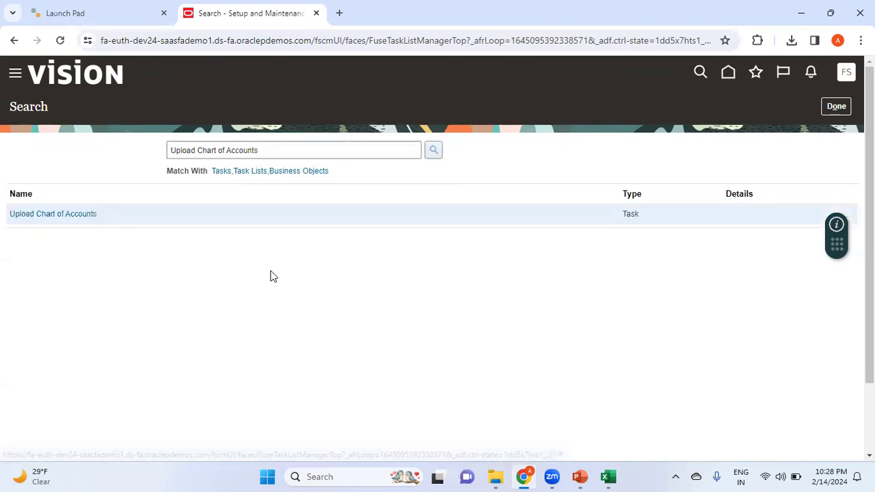
pyautogui.click(84, 214)
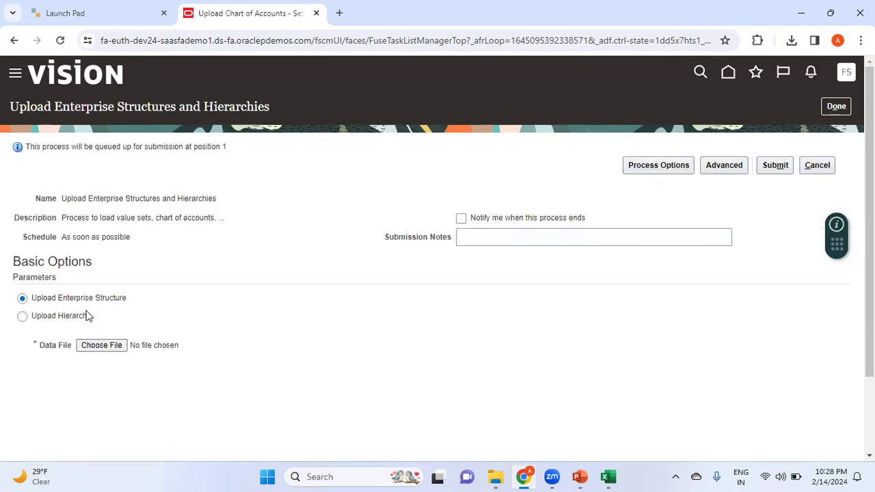
# Step: Attach ChartOfAccounts.zip from the Desktop as the enterprise structure data file and submit the upload process
pyautogui.click(107, 347)
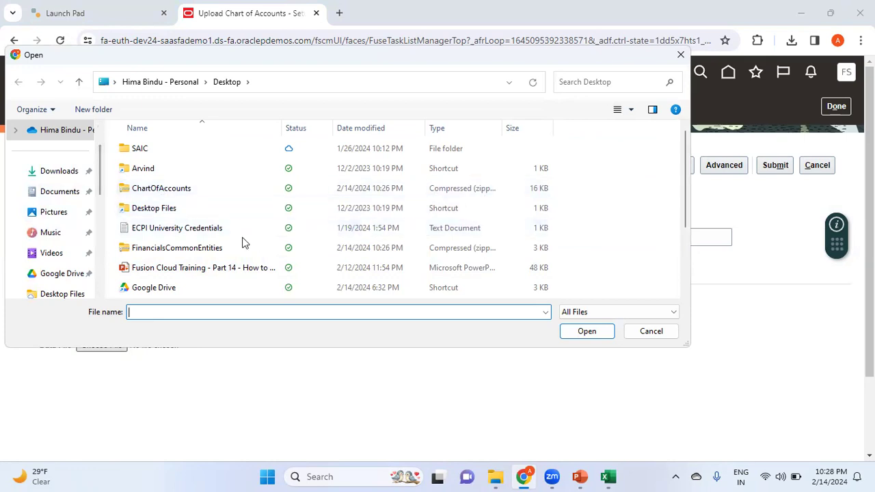
pyautogui.click(179, 192)
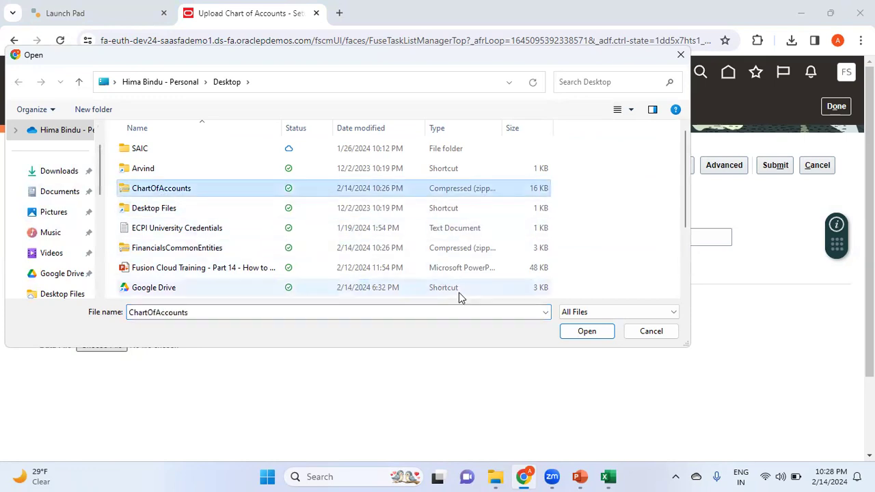
pyautogui.click(592, 332)
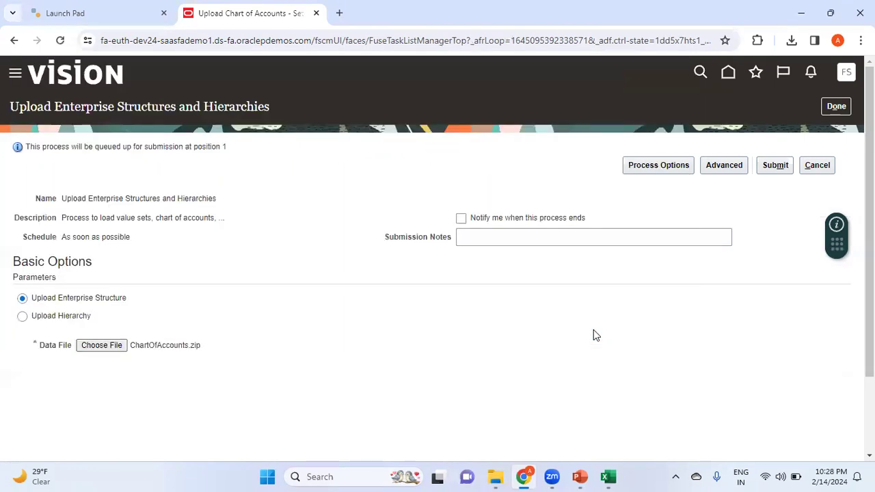
pyautogui.click(779, 170)
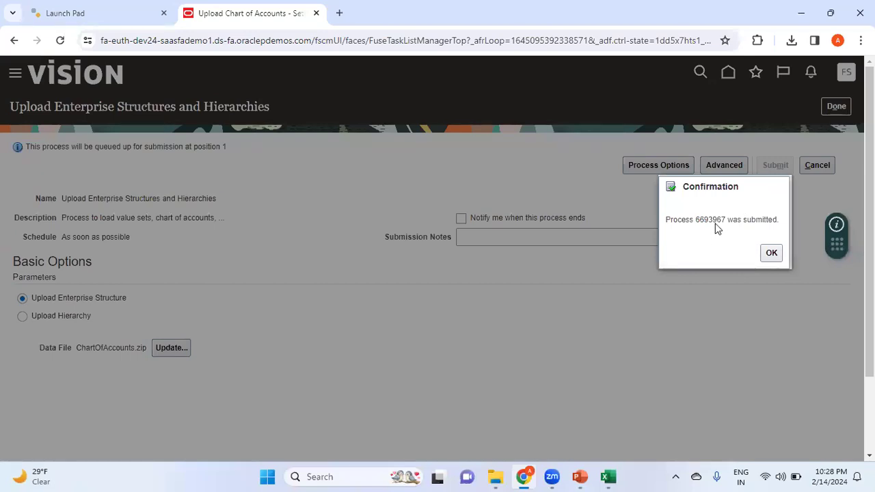
pyautogui.click(771, 253)
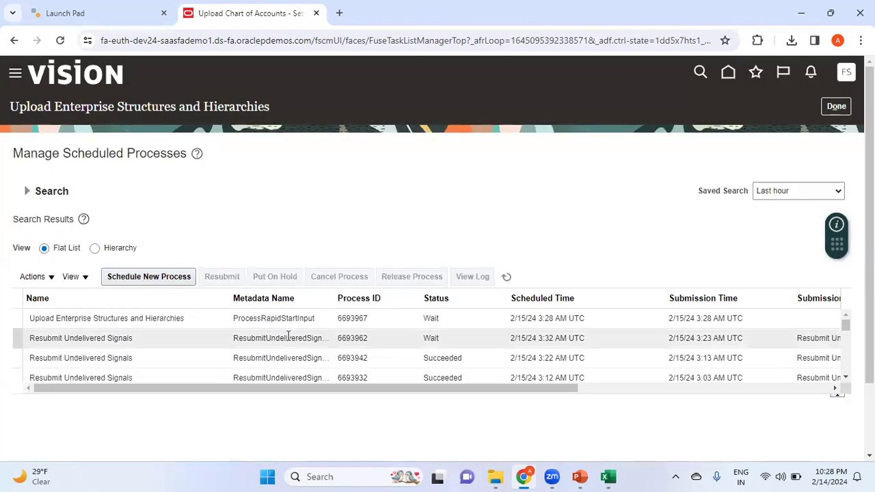
# Step: Refresh the scheduled processes list to track the status of the Upload Enterprise Structures and Hierarchies process
pyautogui.click(370, 318)
pyautogui.click(507, 278)
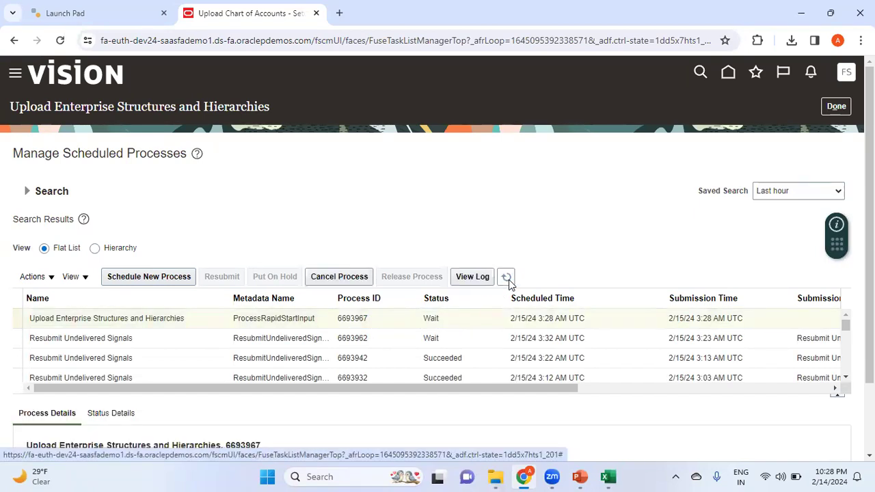
pyautogui.click(506, 277)
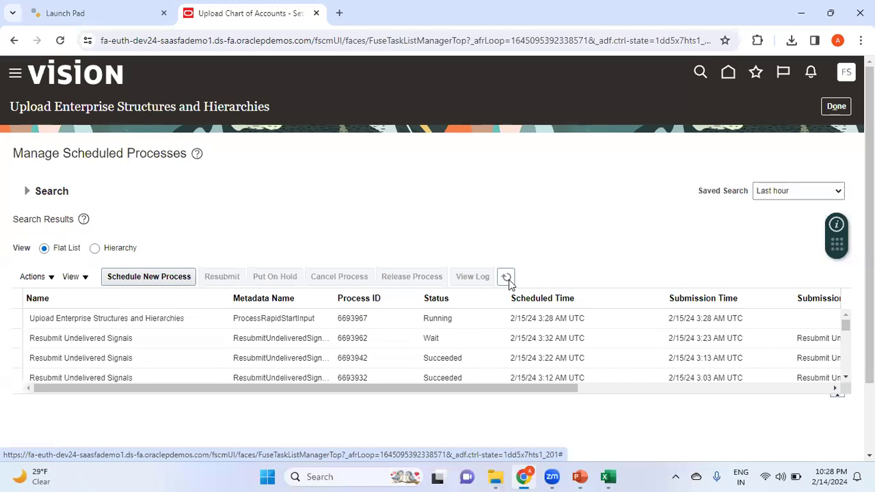
pyautogui.click(508, 279)
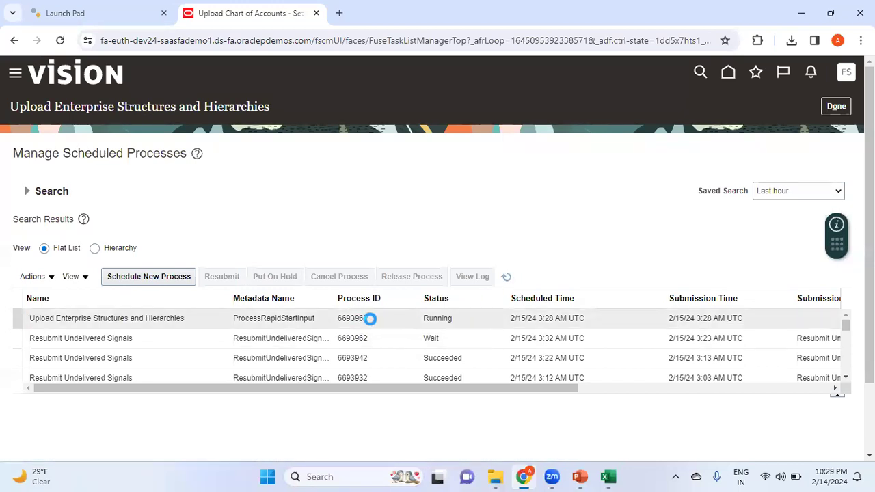
pyautogui.click(507, 276)
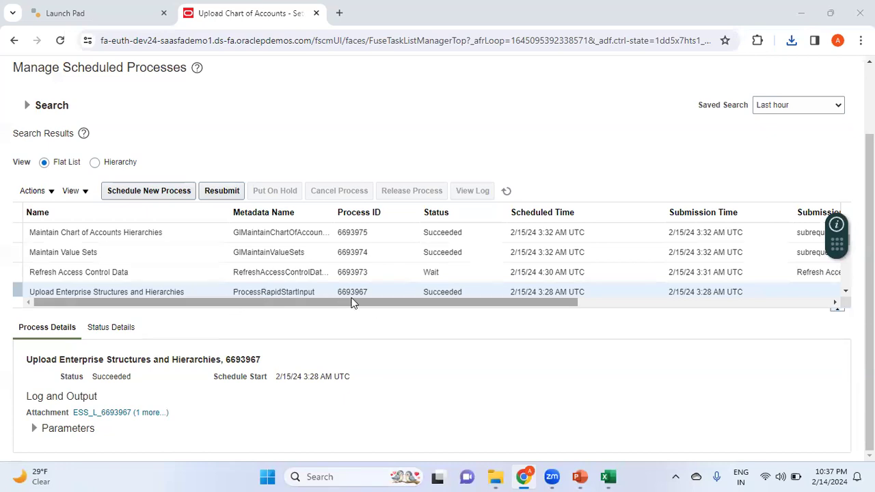
# Step: Open the .txt output attachment of the Upload Enterprise Structures and Hierarchies process and maximize its window
pyautogui.click(391, 293)
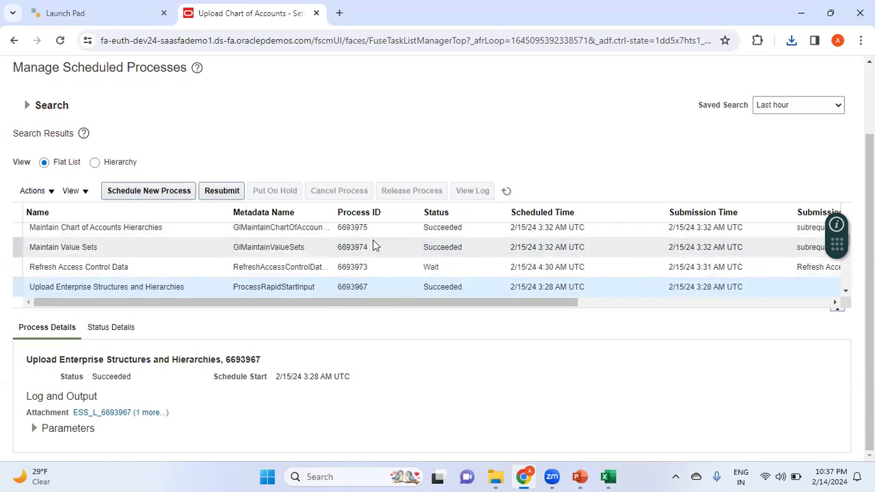
pyautogui.click(151, 413)
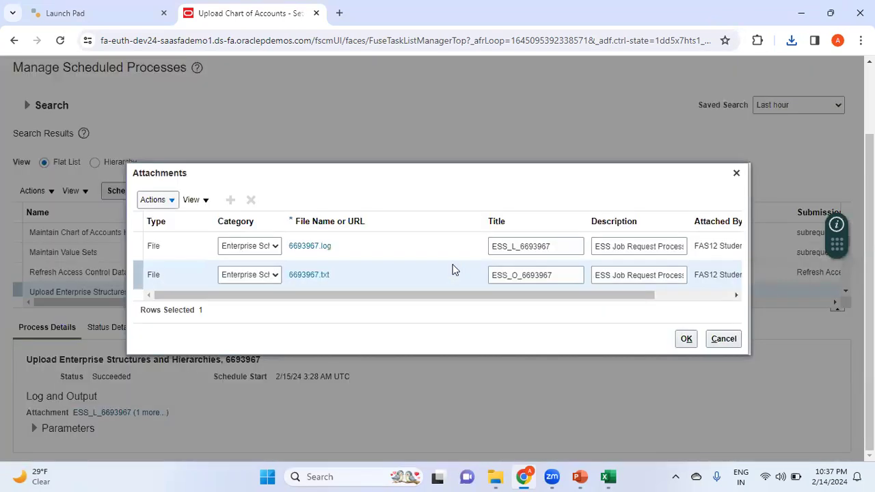
pyautogui.click(320, 276)
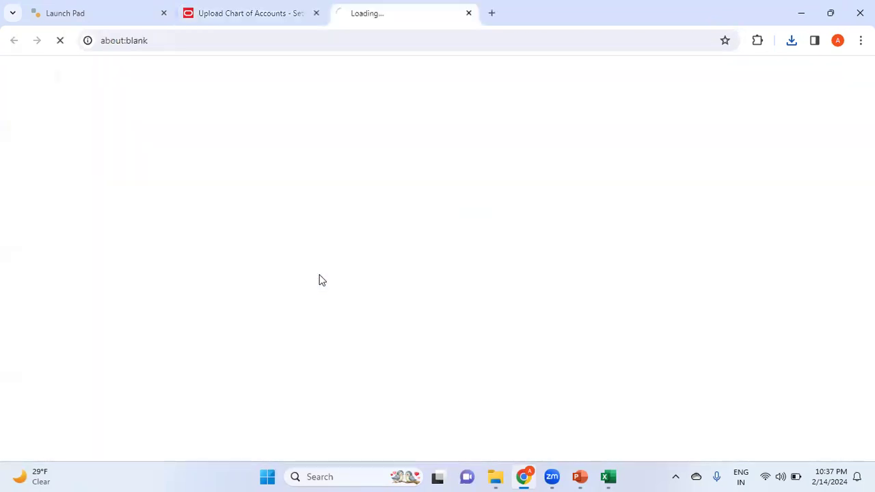
pyautogui.click(690, 80)
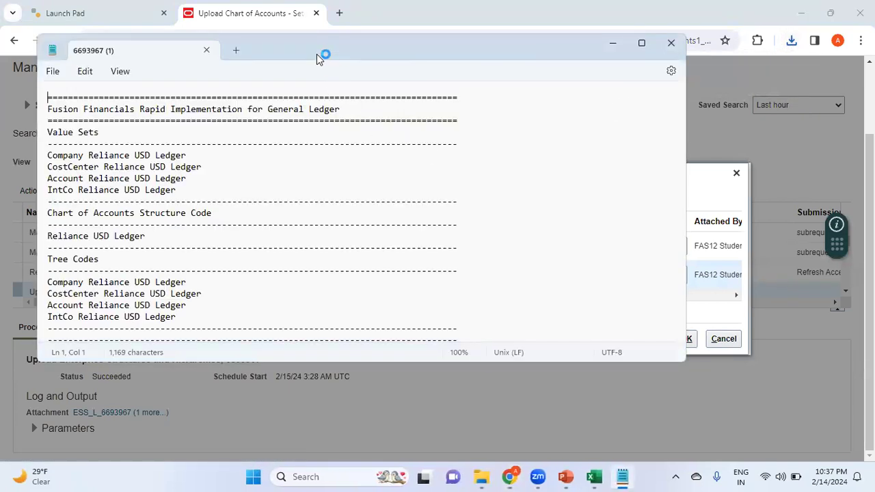
pyautogui.doubleClick(316, 54)
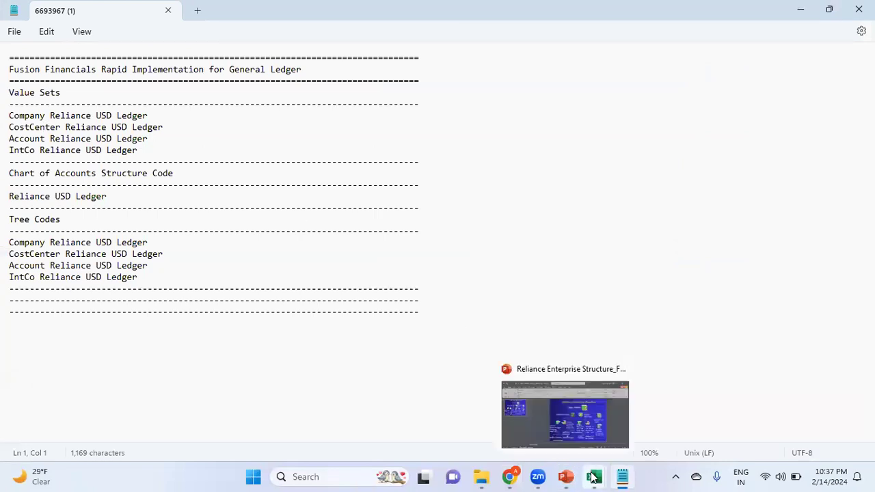
# Step: Compare the value sets in the output file with the segments on the COA, Calendar, and Ledger sheet of RapidImplementationForGeneralLedger_2
pyautogui.moveTo(593, 477)
pyautogui.click(556, 438)
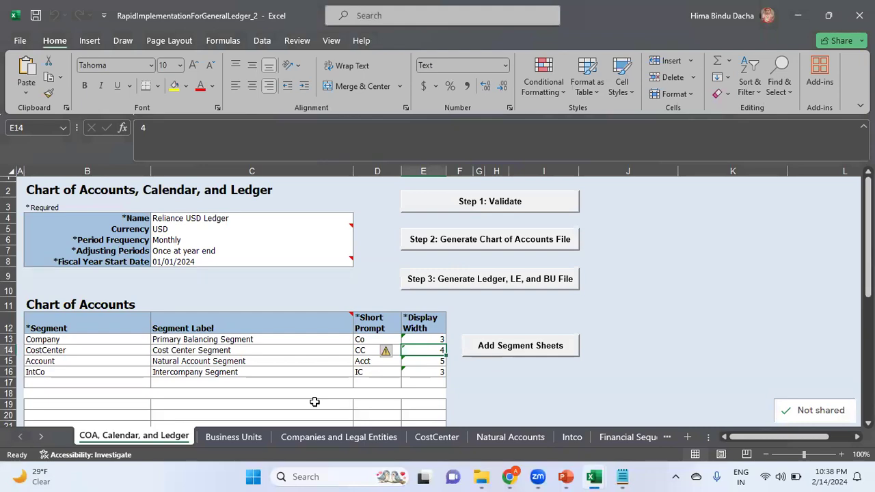
pyautogui.hotkey('alt', 'Tab')
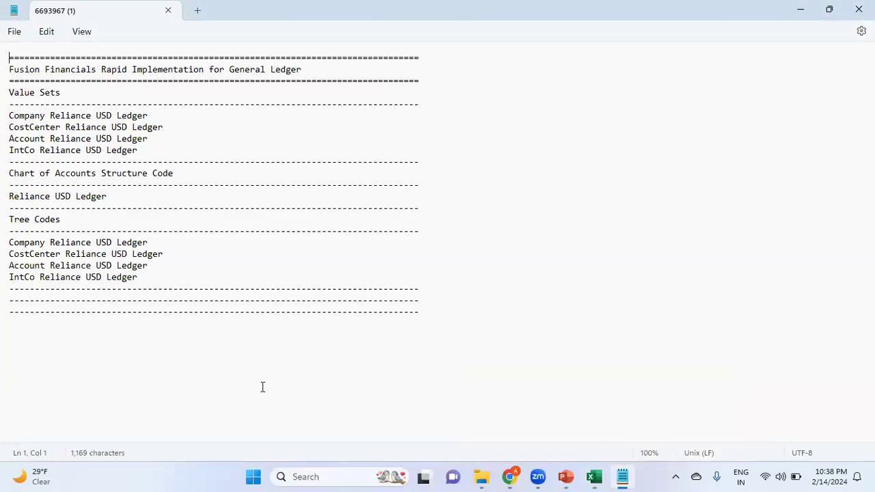
pyautogui.hotkey('alt', 'Tab')
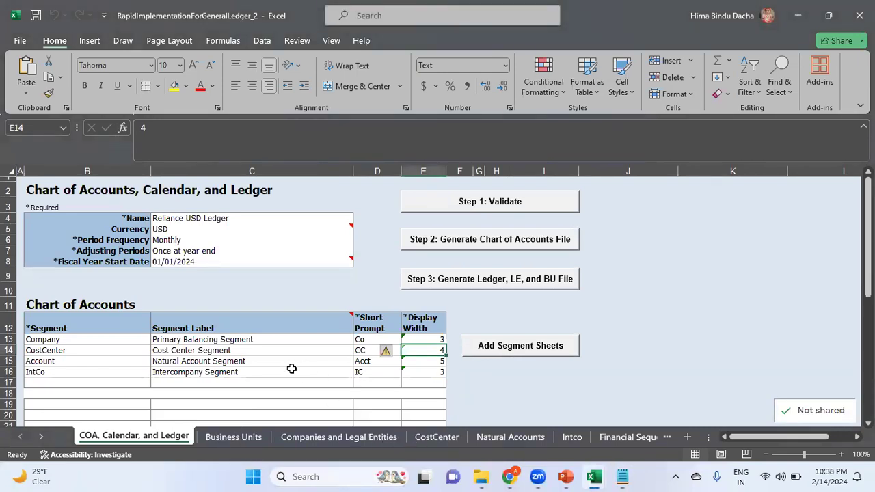
pyautogui.hotkey('alt', 'Tab')
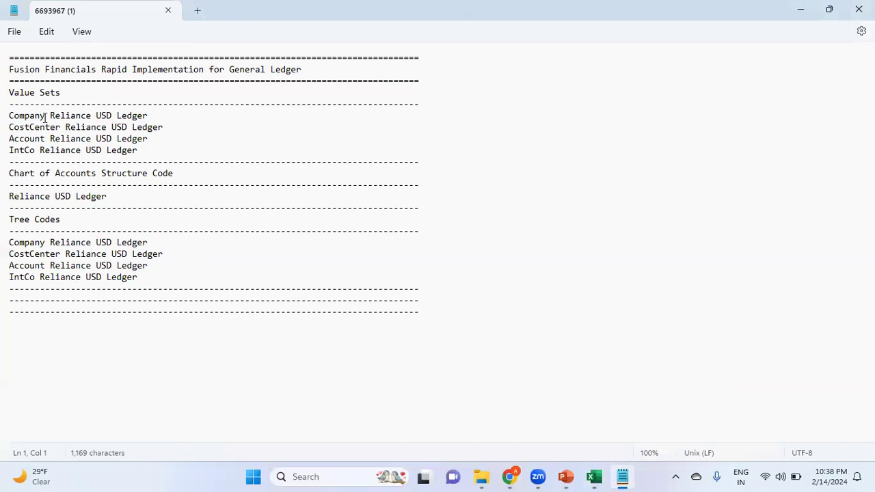
pyautogui.hotkey('alt', 'Tab')
pyautogui.hotkey('alt', 'Tab')
pyautogui.hotkey('alt', 'Tab')
# Step: Check the CostCenter and Natural Accounts sheets, and compare the output file's structure and tree codes with the COA, Calendar, and Ledger sheet
pyautogui.click(436, 438)
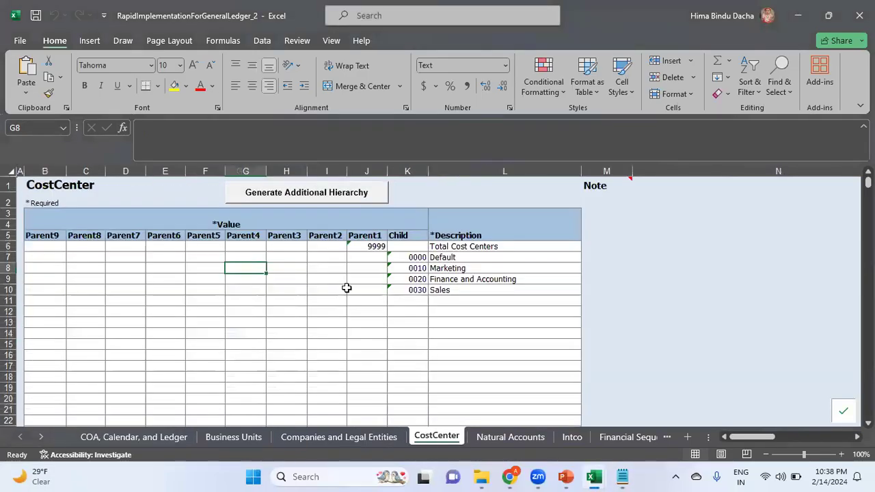
pyautogui.click(536, 438)
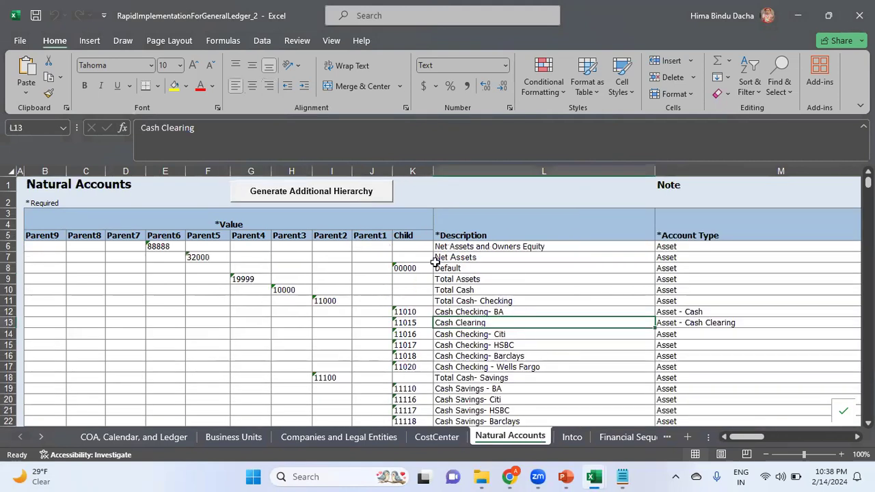
pyautogui.hotkey('alt', 'Tab')
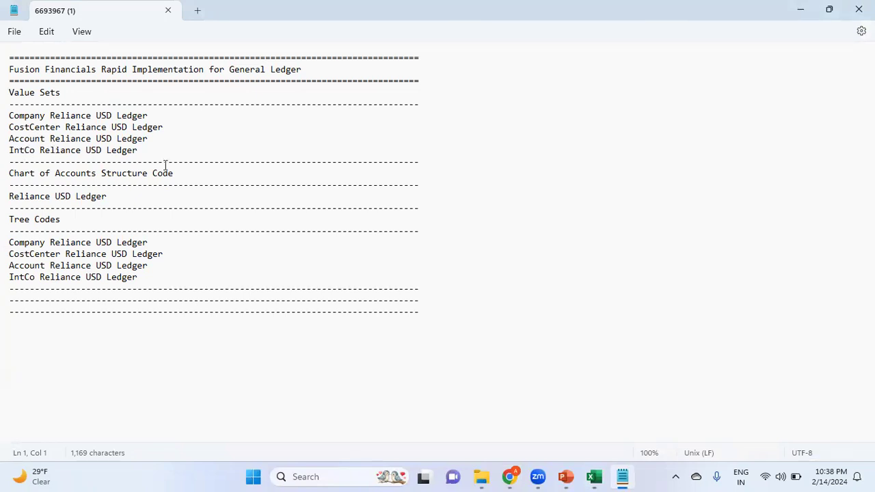
pyautogui.hotkey('alt', 'Tab')
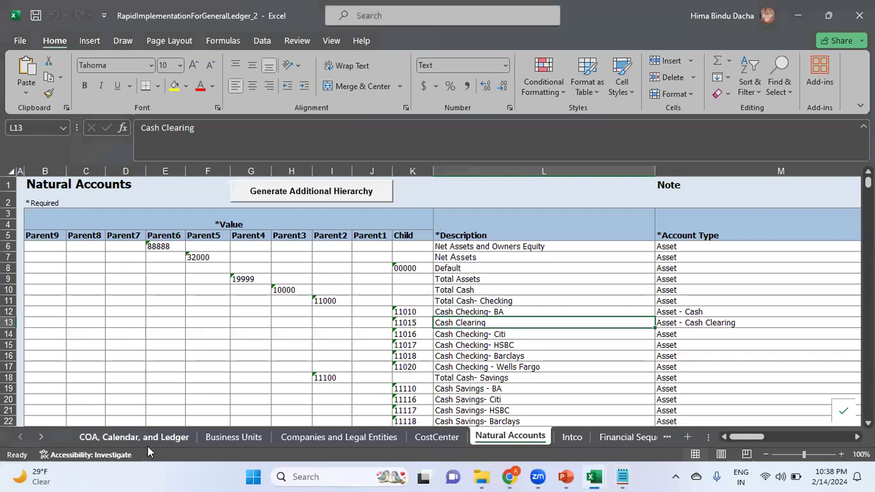
pyautogui.click(112, 435)
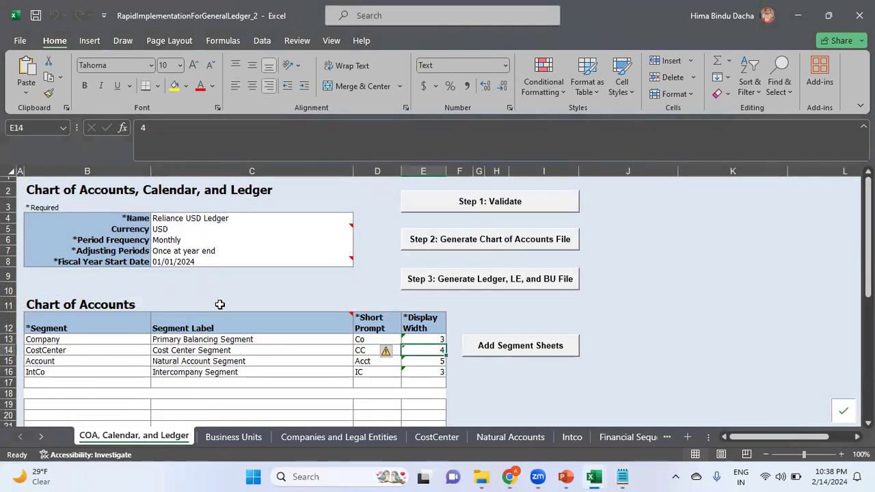
pyautogui.hotkey('alt', 'Tab')
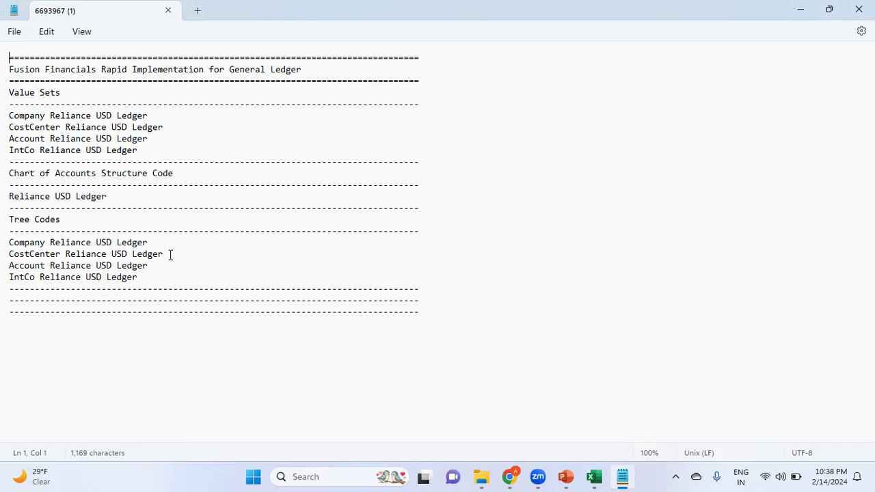
pyautogui.hotkey('alt', 'Tab')
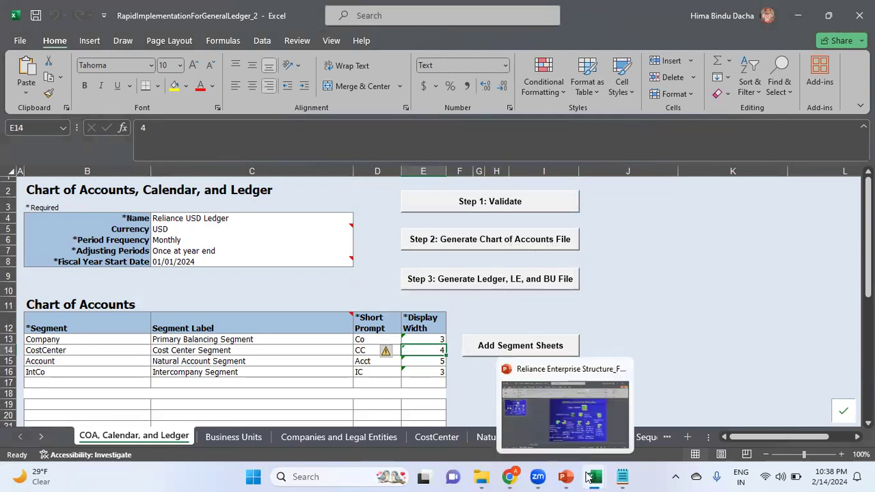
# Step: Copy the task name "Upload Ledger, Legal Entities, and Business Units" from cell C21 of the Config Steps sheet in Fusion Cloud_Notes
pyautogui.moveTo(593, 477)
pyautogui.click(632, 441)
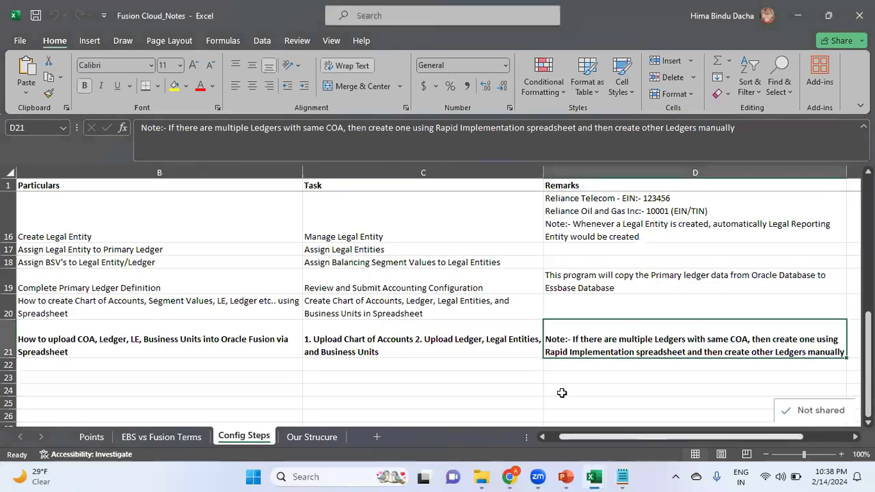
pyautogui.click(451, 358)
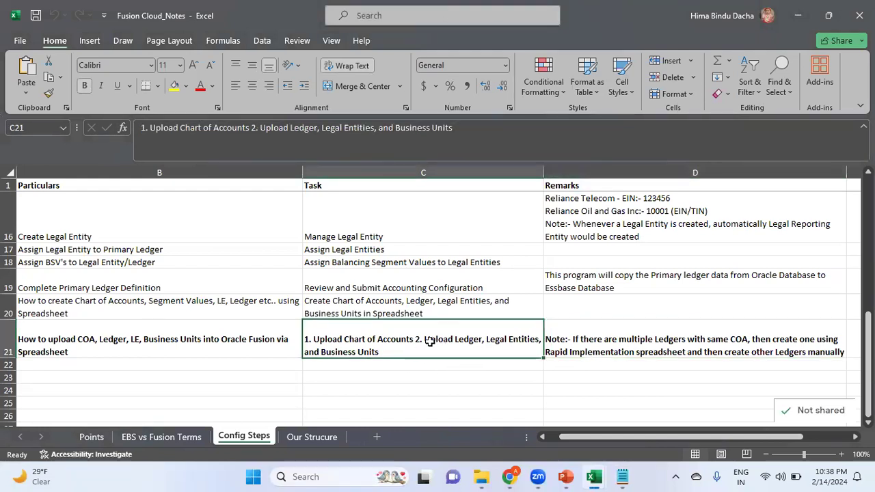
pyautogui.doubleClick(429, 342)
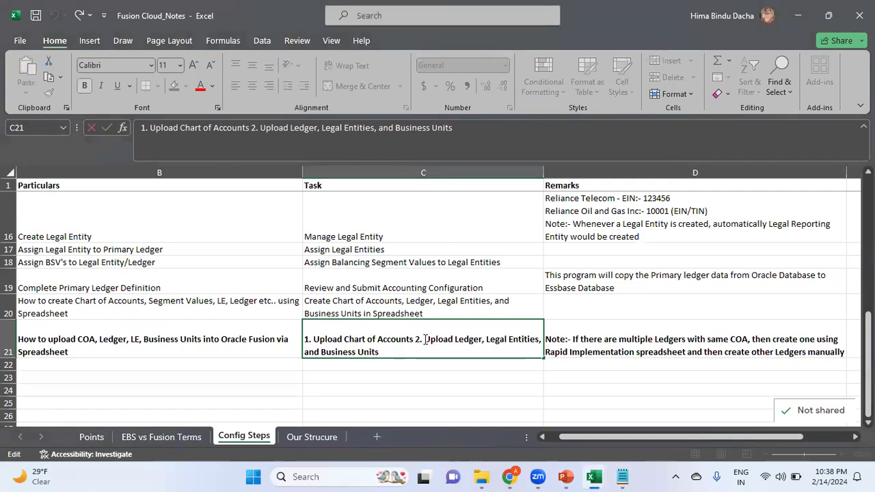
pyautogui.moveTo(425, 340); pyautogui.dragTo(453, 360)
pyautogui.hotkey('ctrl', 'c')
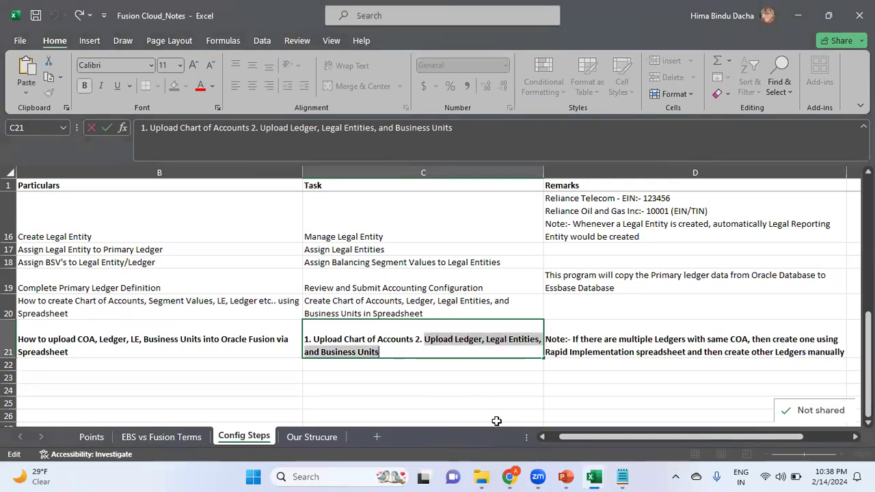
# Step: Switch to Oracle Fusion in Chrome, dismiss the Attachments dialog without changes, and return to the setup task search
pyautogui.click(509, 476)
pyautogui.click(723, 338)
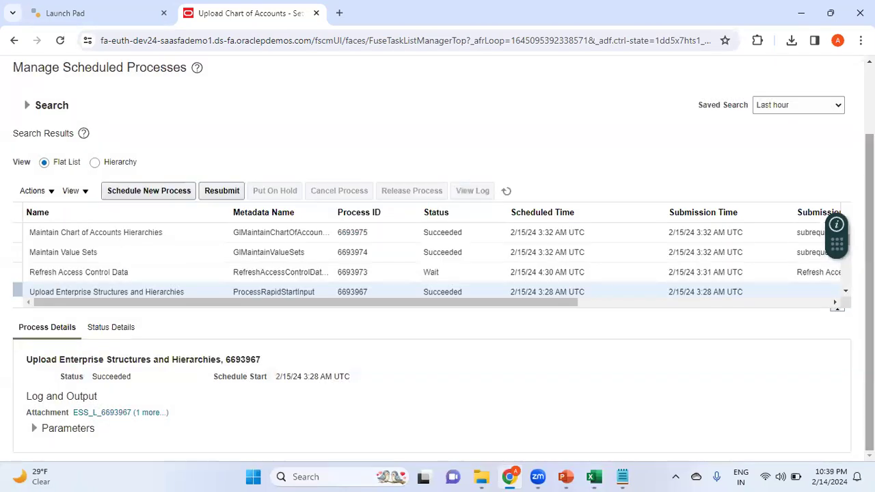
pyautogui.scroll(2, 437, 253)
pyautogui.click(837, 107)
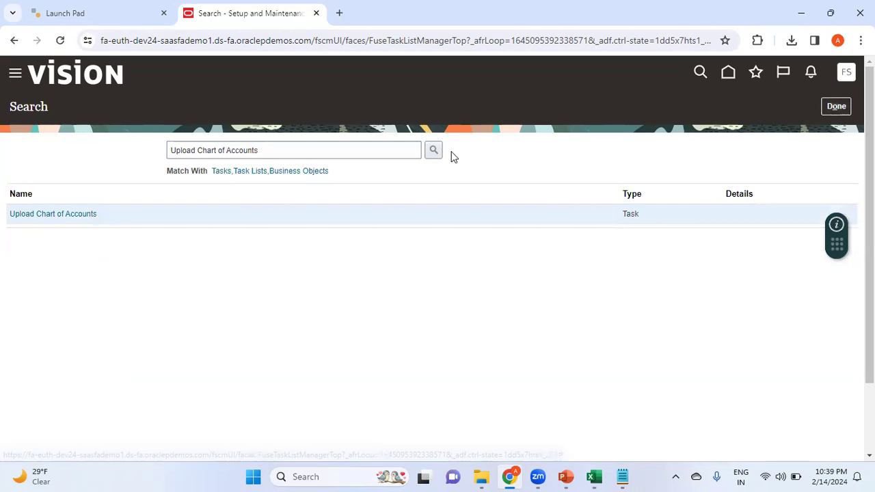
# Step: Search the setup tasks for "Upload Ledger, Legal Entities, and Business Units" and open that task
pyautogui.moveTo(328, 150); pyautogui.dragTo(41, 143)
pyautogui.hotkey('ctrl', 'v')
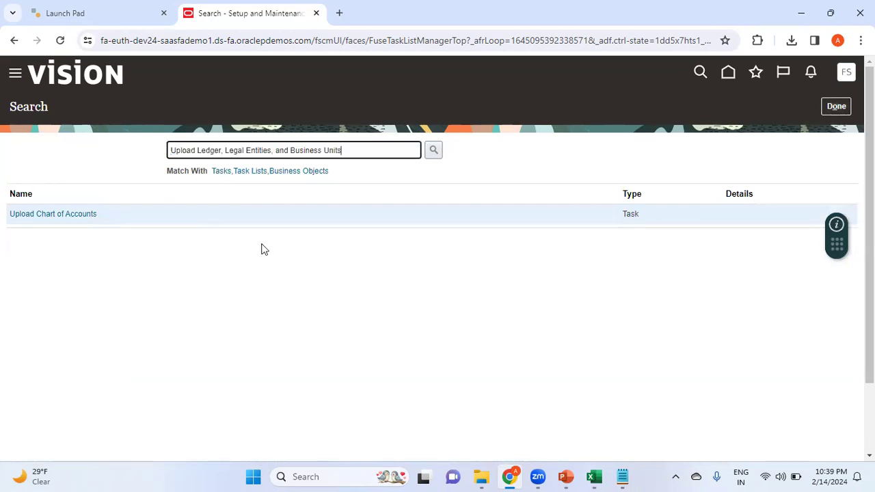
pyautogui.click(434, 153)
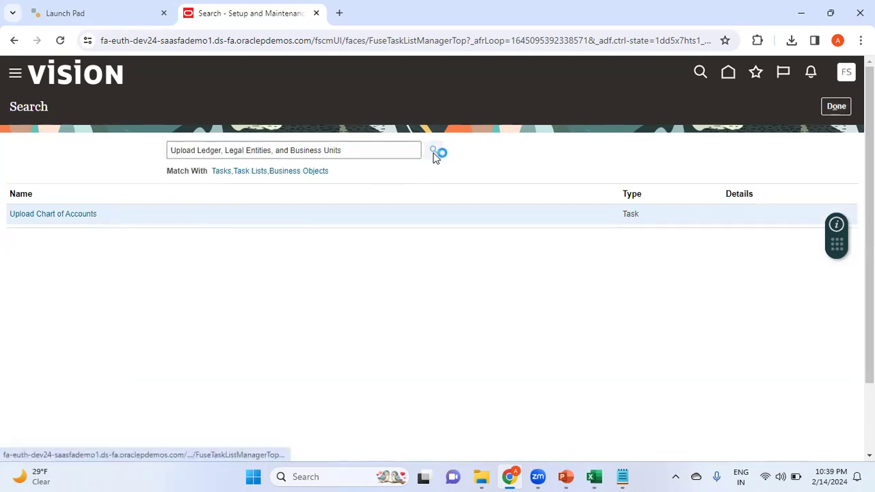
pyautogui.click(150, 213)
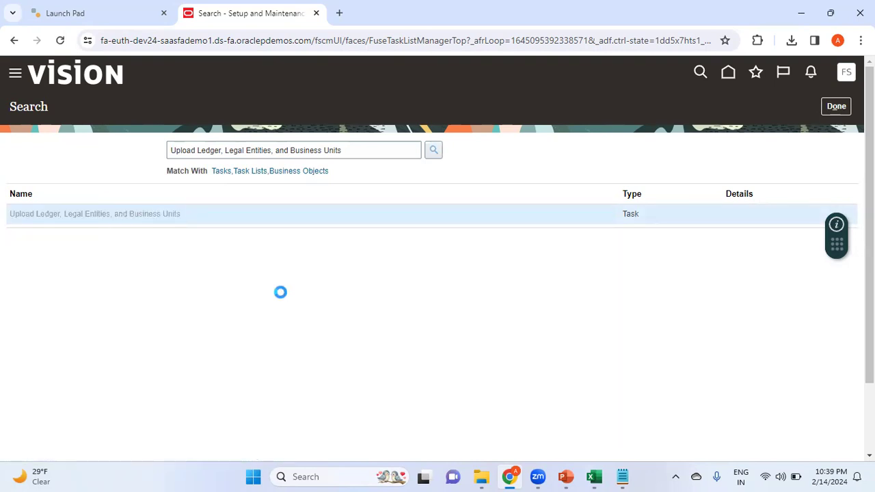
# Step: Submit the upload process with FinancialsCommonEntities.zip from the Desktop as the enterprise structure data file, and refresh the process list
pyautogui.click(102, 345)
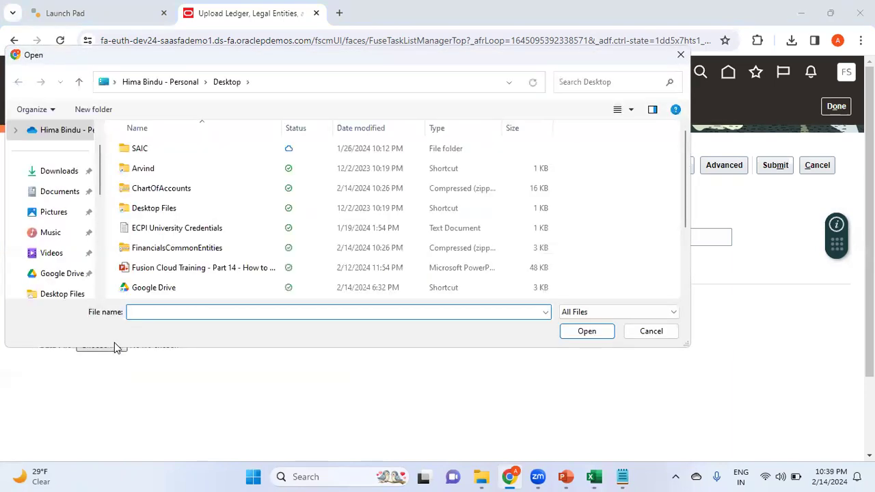
pyautogui.click(197, 250)
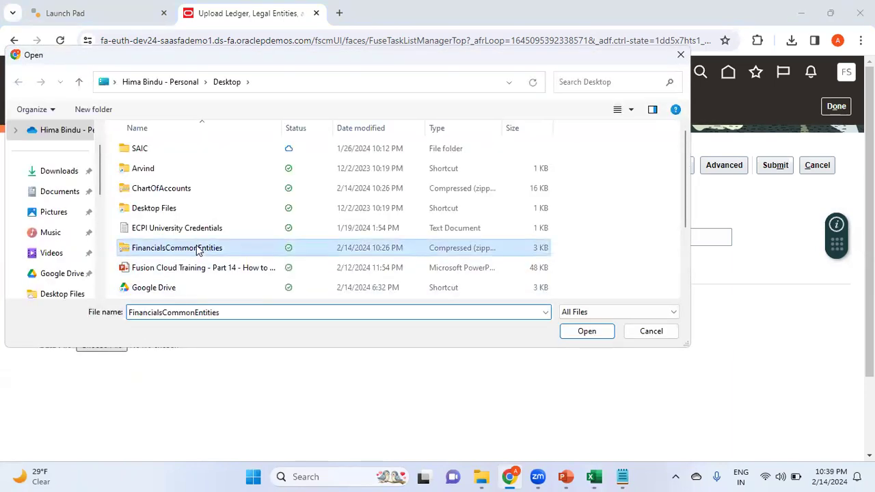
pyautogui.click(588, 335)
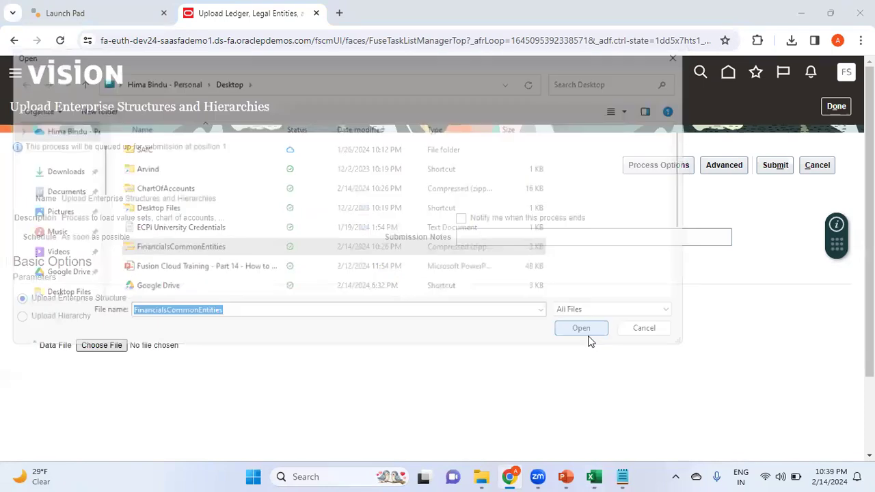
pyautogui.click(776, 170)
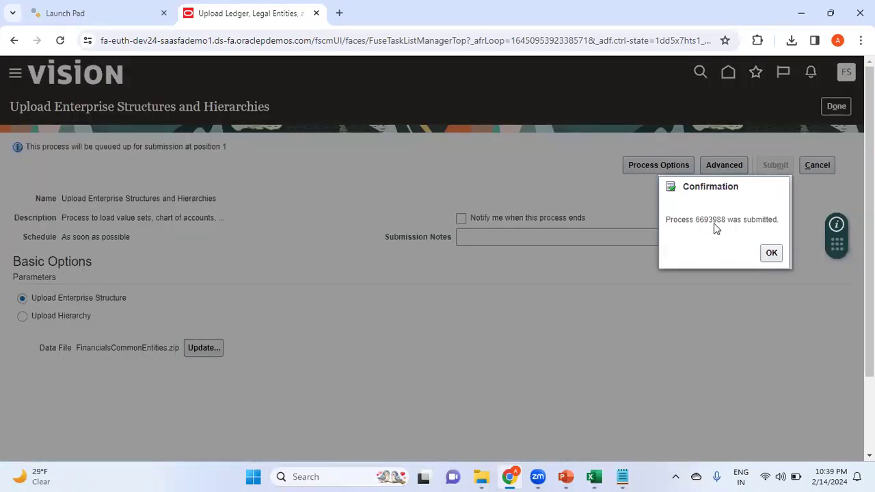
pyautogui.click(765, 253)
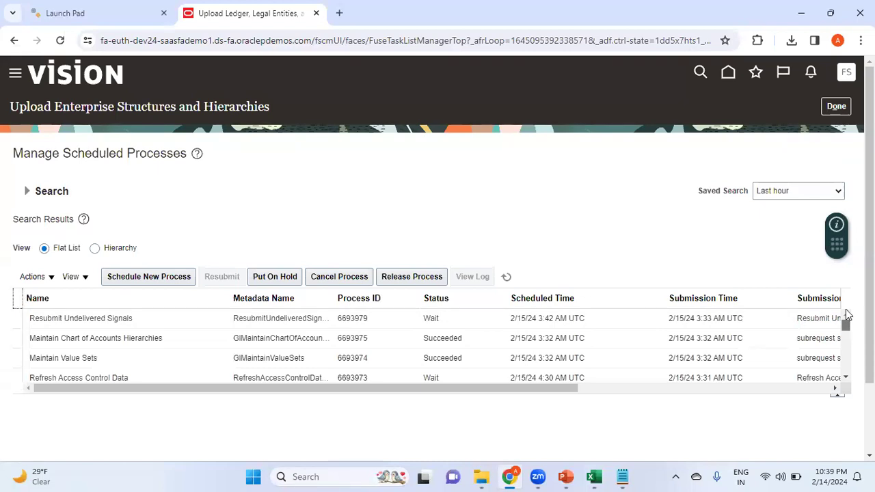
pyautogui.click(506, 278)
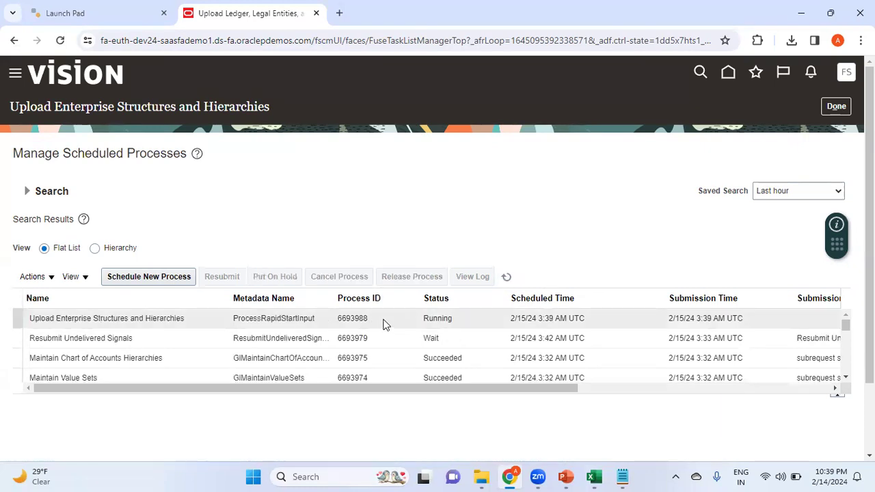
# Step: Refresh the scheduled processes list, look through it, and check the process number noted in Notepad
pyautogui.click(506, 276)
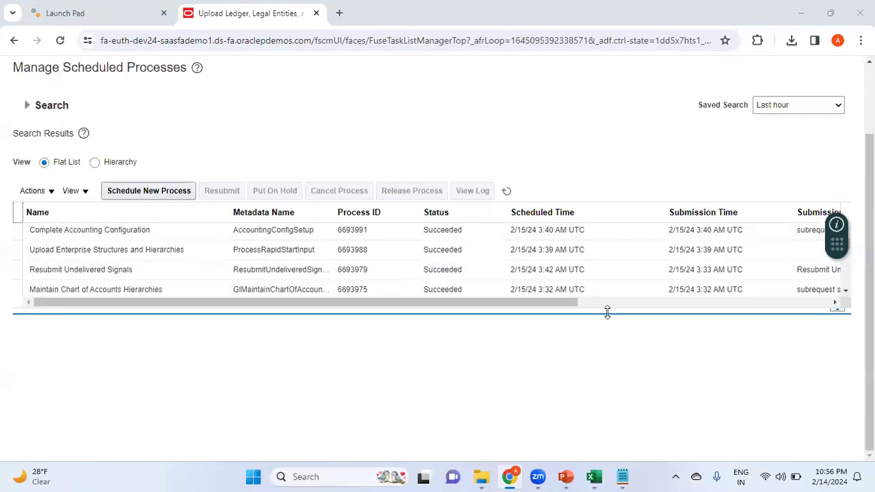
pyautogui.scroll(-1, 845, 294)
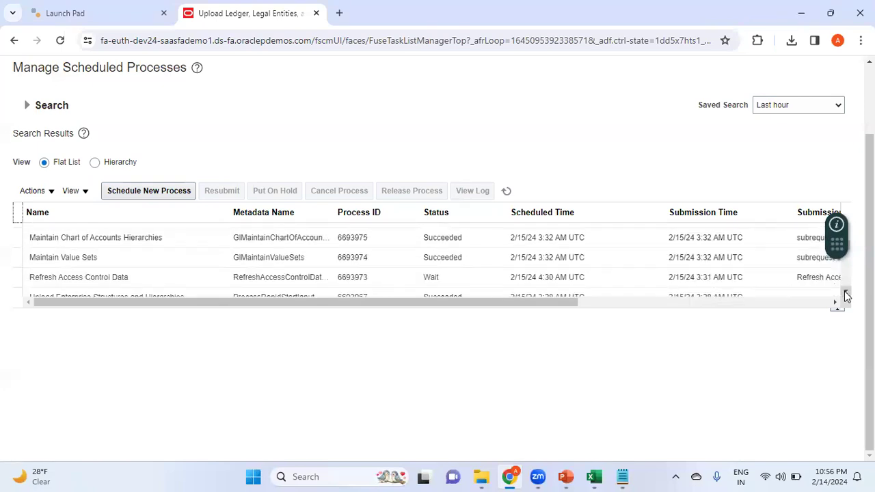
pyautogui.scroll(-1, 846, 294)
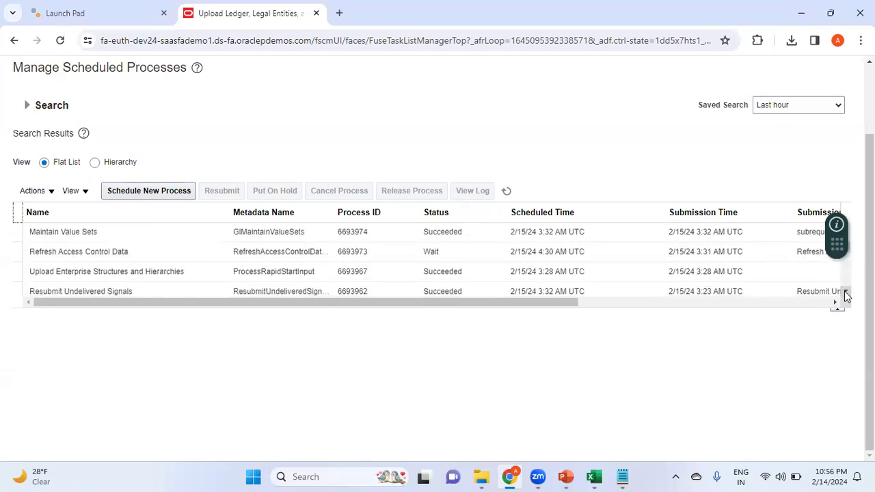
pyautogui.scroll(-1, 845, 294)
pyautogui.scroll(-1, 845, 294)
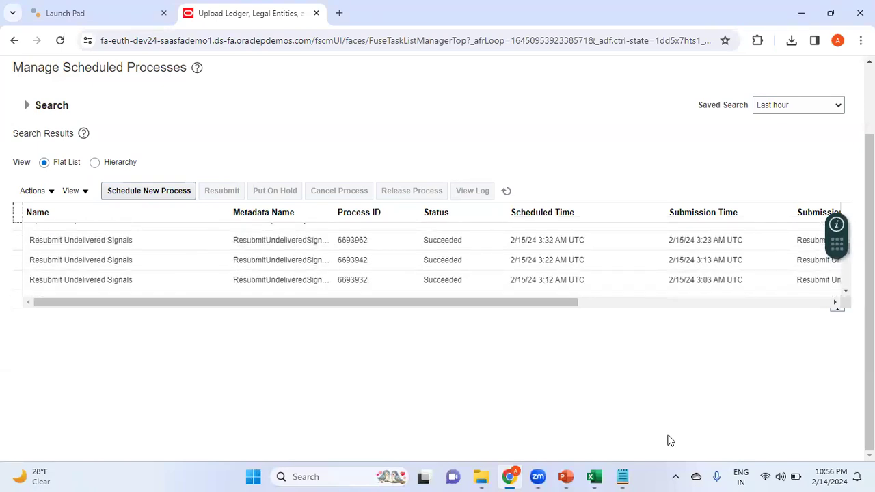
pyautogui.click(623, 476)
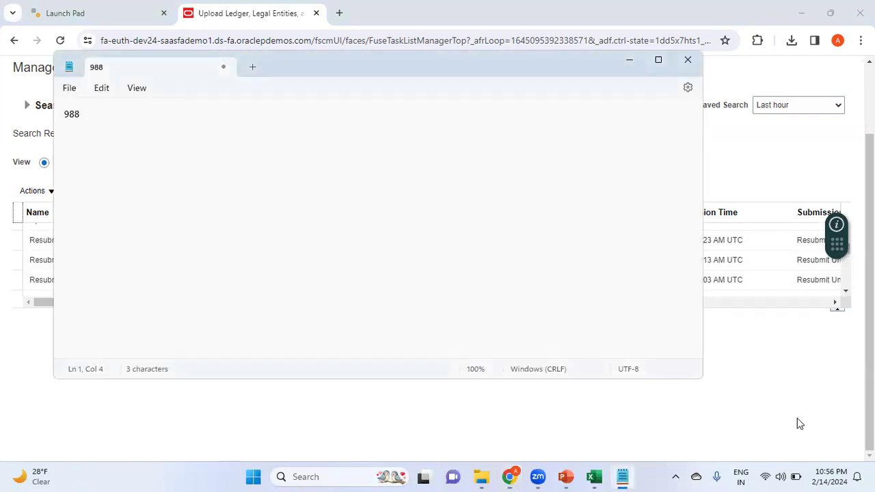
pyautogui.click(799, 424)
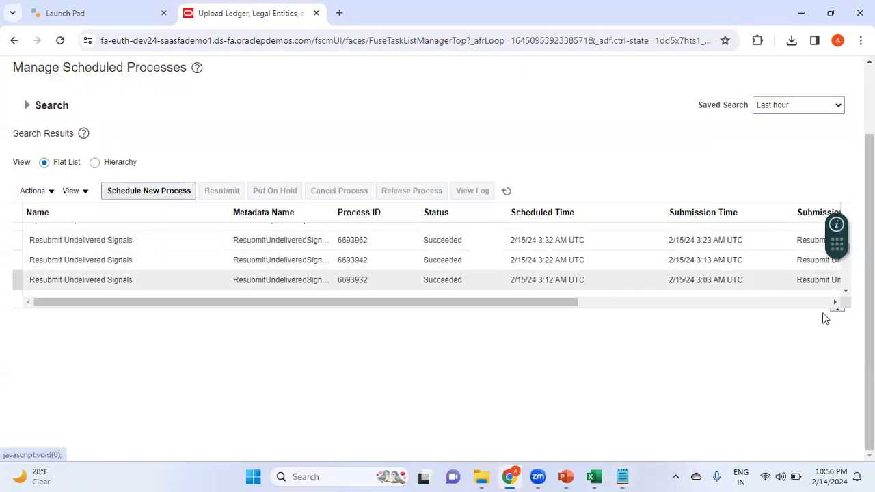
# Step: Examine the statuses of the Upload Enterprise Structures and Hierarchies process and the Complete Accounting Configuration processes submitted after it
pyautogui.scroll(2, 695, 362)
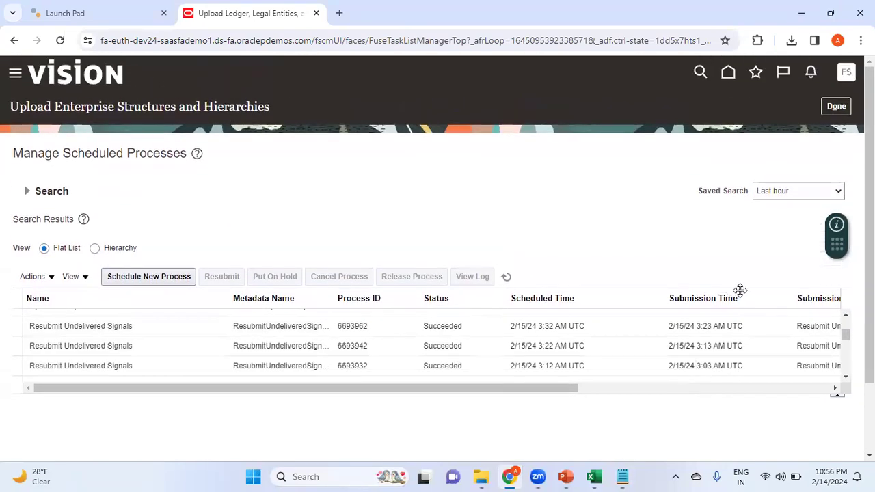
pyautogui.click(845, 315)
pyautogui.click(845, 315)
pyautogui.click(845, 315)
pyautogui.click(846, 316)
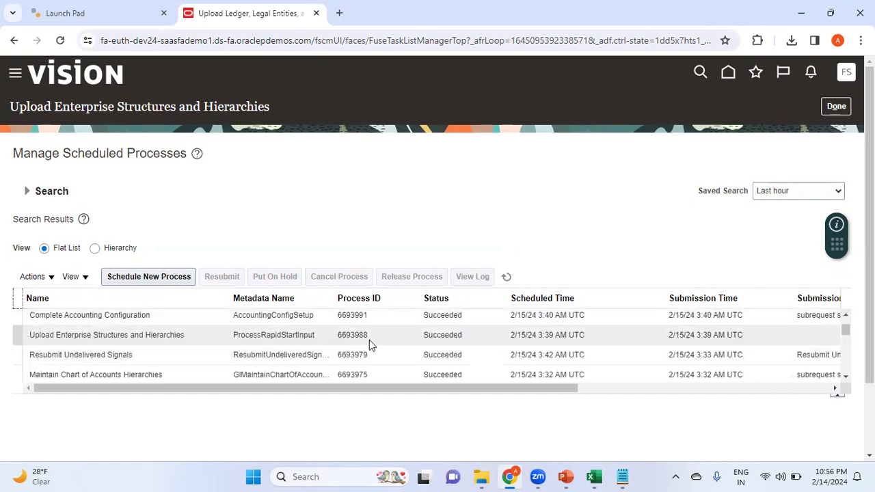
pyautogui.click(845, 318)
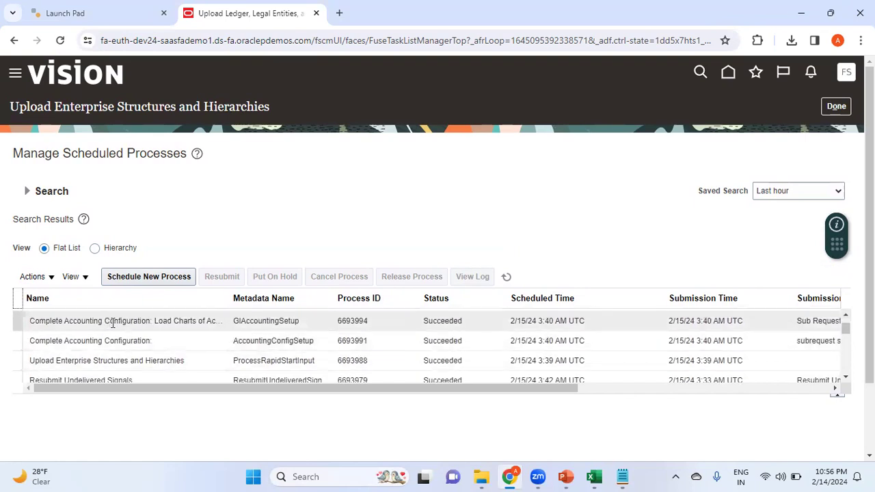
pyautogui.click(846, 317)
pyautogui.click(846, 319)
pyautogui.click(846, 319)
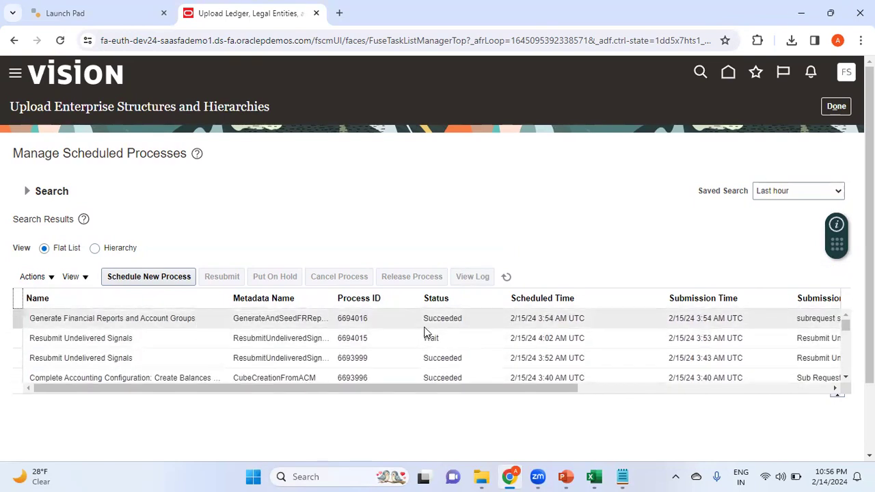
pyautogui.click(846, 378)
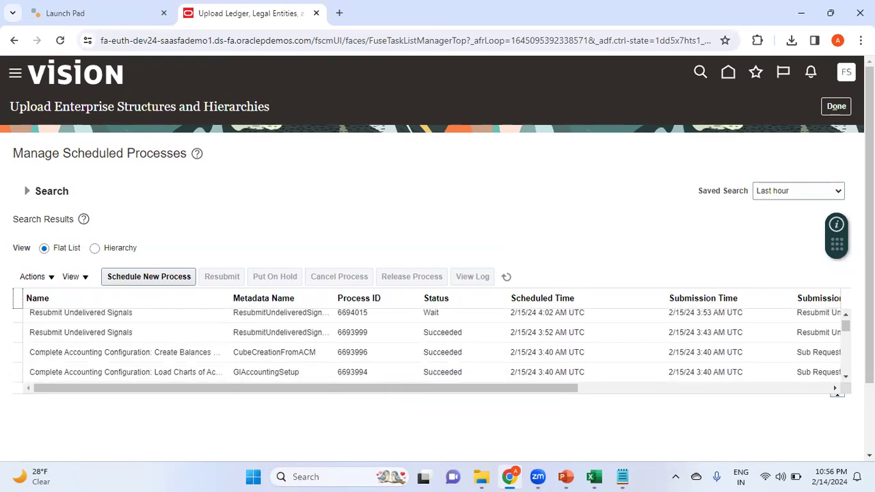
# Step: Return to the setup task search, search for "Manage Primary Ledgers", and open that task
pyautogui.click(836, 106)
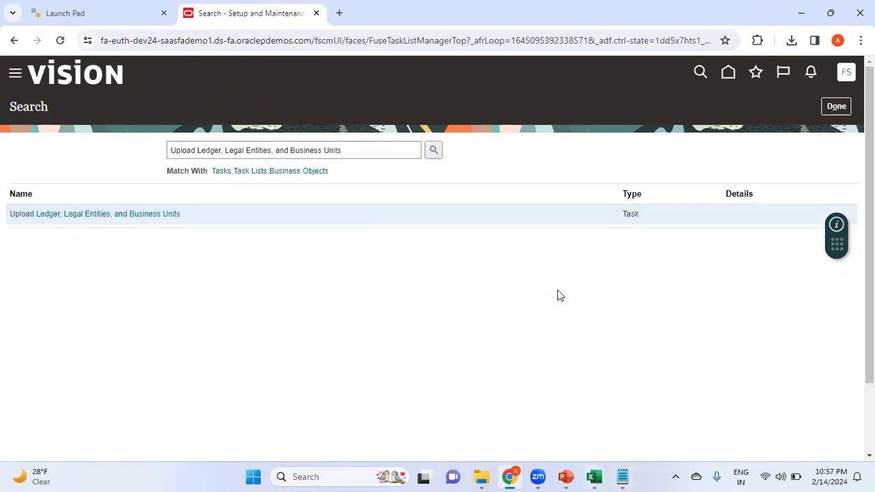
pyautogui.tripleClick(364, 149)
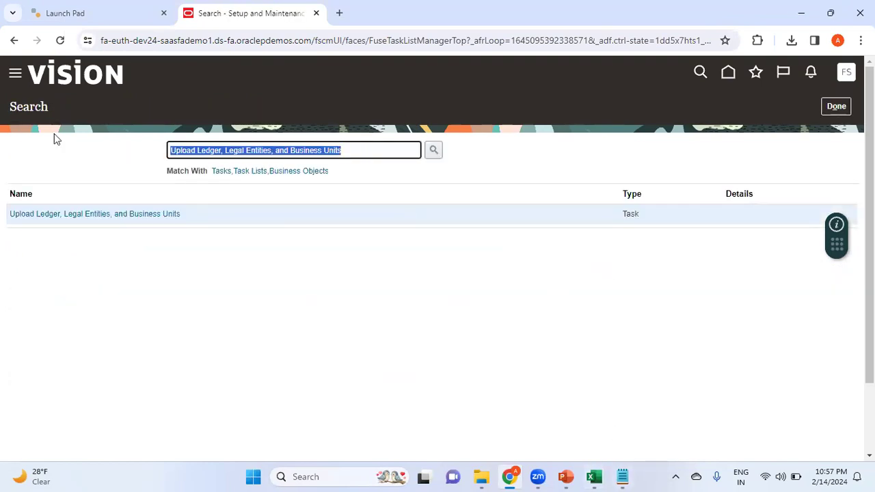
pyautogui.write('Manage')
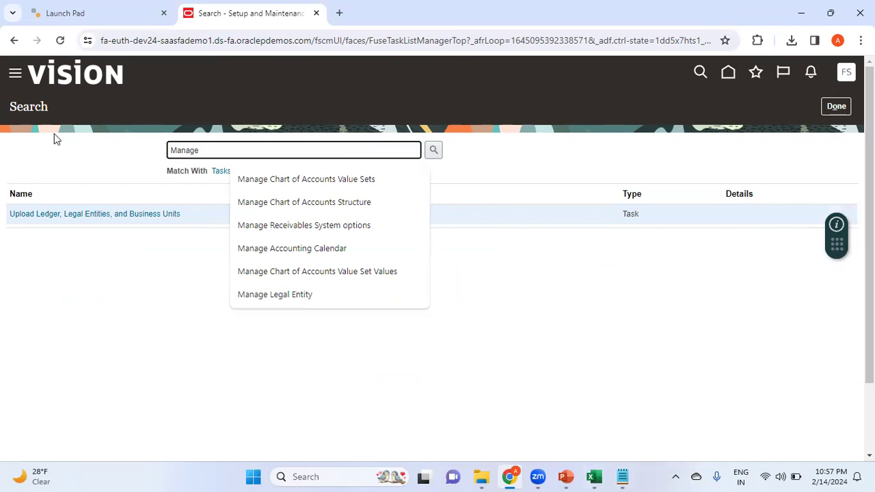
pyautogui.write(' Primary')
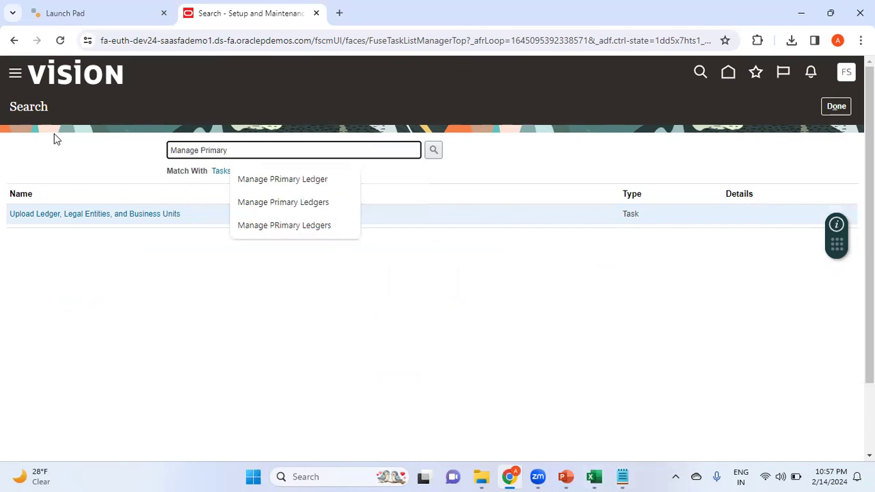
pyautogui.click(273, 202)
pyautogui.click(433, 150)
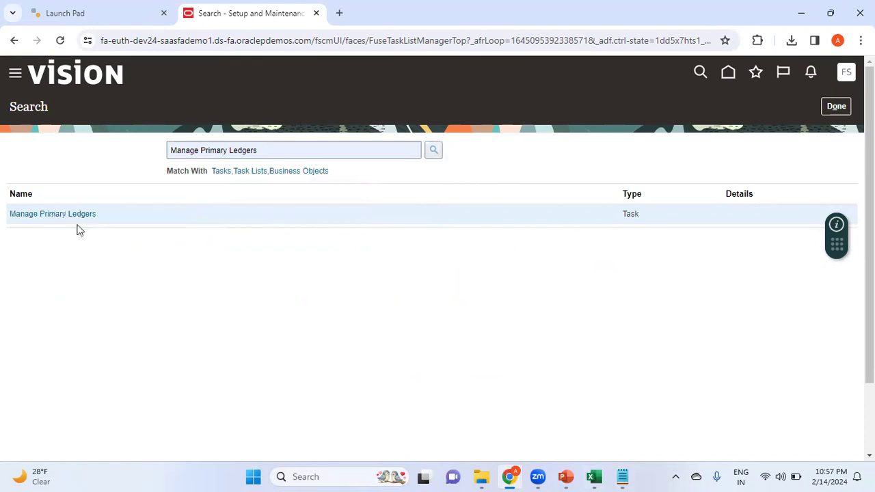
pyautogui.click(69, 214)
# Step: Filter the primary ledgers by the name "Reliance" and inspect the matching ledger's name and chart of accounts
pyautogui.click(81, 175)
pyautogui.write('eliance')
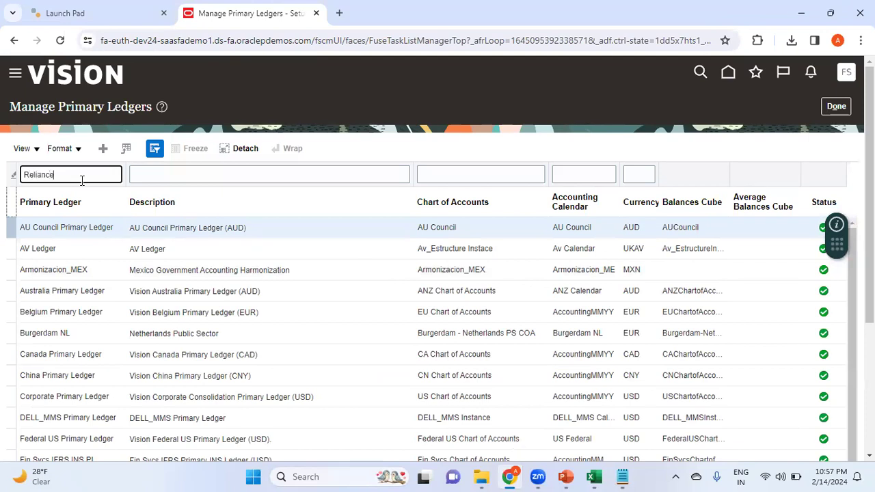
pyautogui.press('Return')
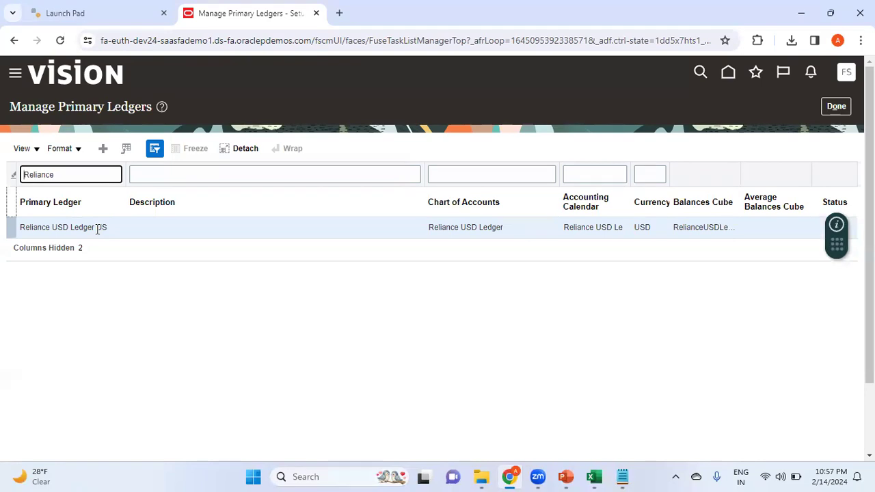
pyautogui.click(106, 229)
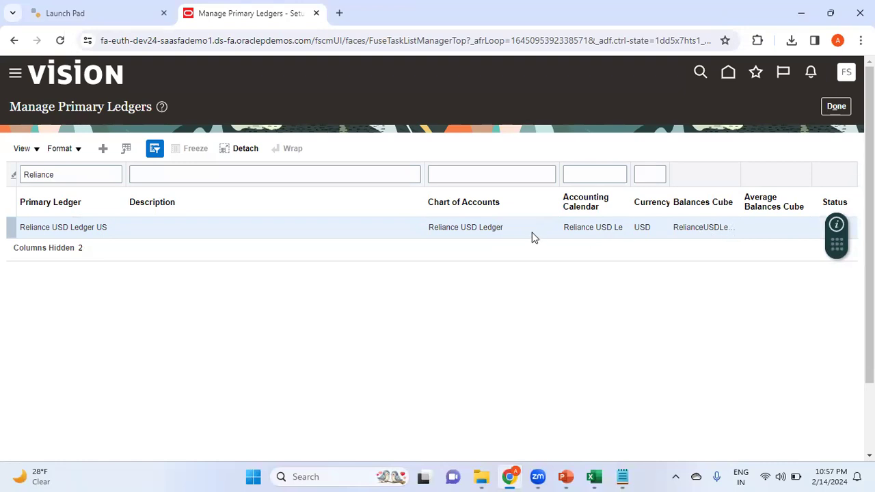
pyautogui.click(495, 225)
# Step: Compare the Reliance ledger and chart of accounts names in Oracle Fusion with the name in the RapidImplementationForGeneralLedger_2 workbook in Excel
pyautogui.moveTo(593, 477)
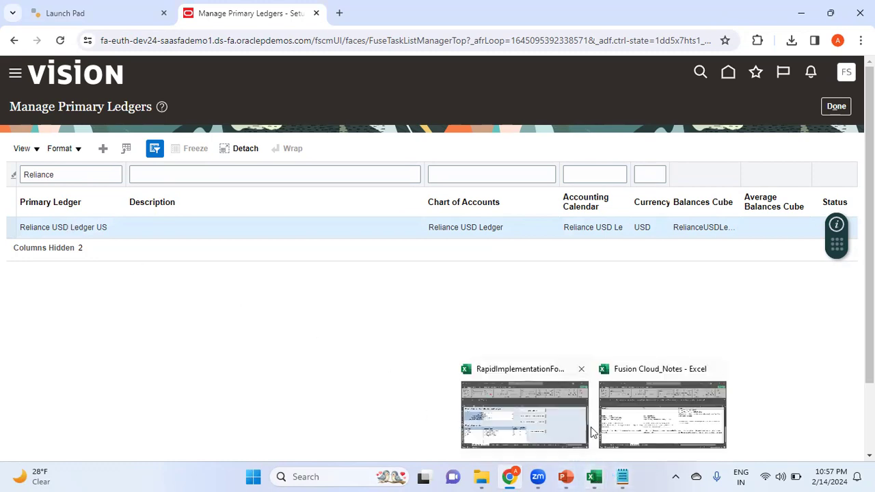
pyautogui.click(547, 425)
pyautogui.hotkey('alt', 'Tab')
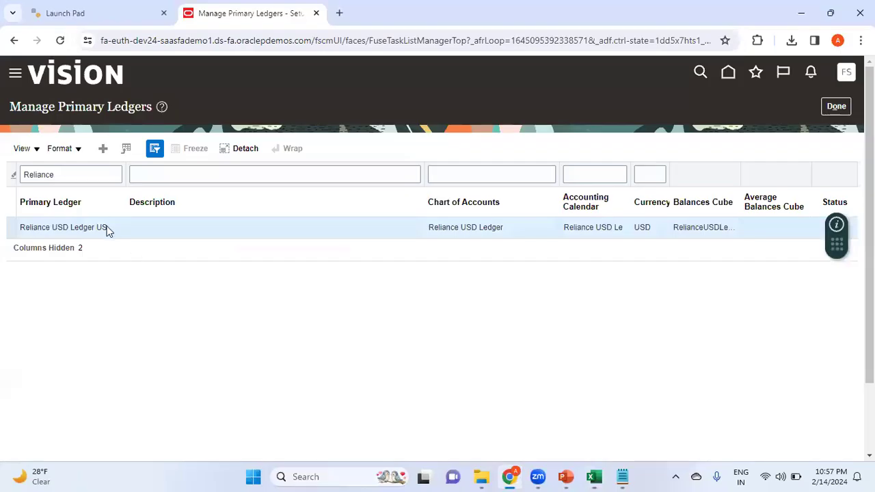
pyautogui.hotkey('alt', 'Tab')
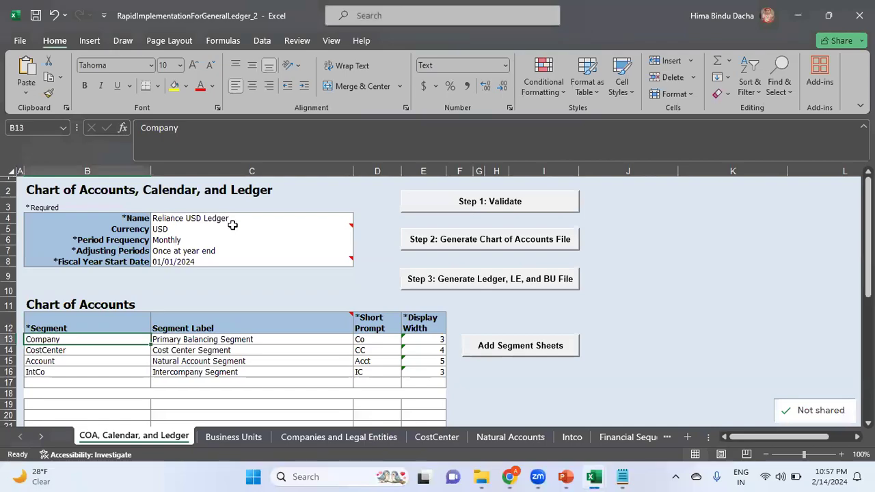
pyautogui.hotkey('alt', 'Tab')
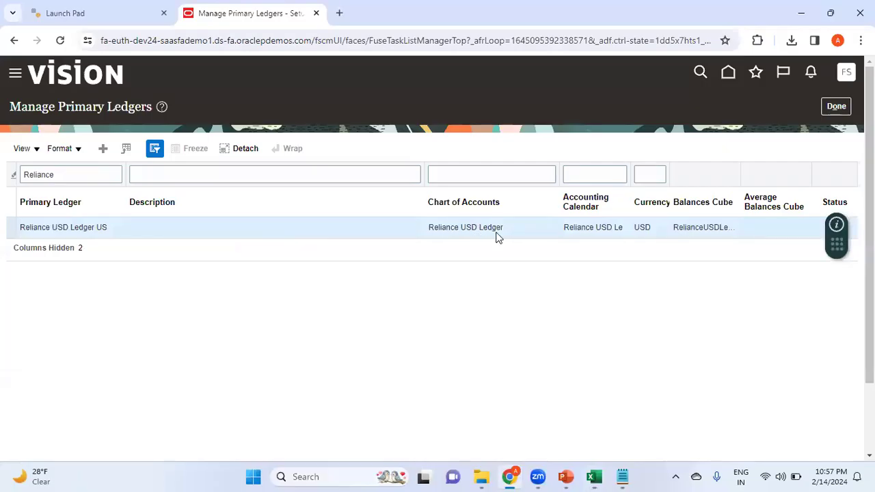
pyautogui.hotkey('alt', 'Tab')
pyautogui.moveTo(317, 312)
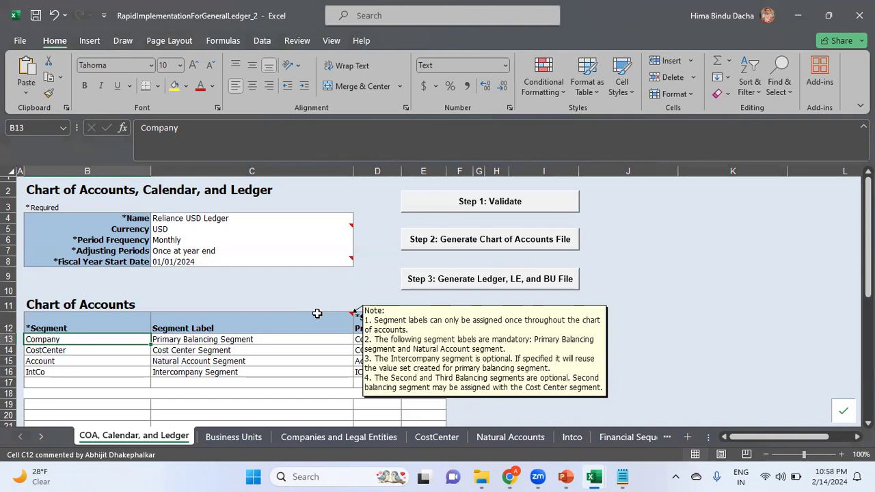
# Step: Open the Reliance Enterprise Structure slide in PowerPoint and compare its ledgers with the workbook's COA, Calendar, and Ledger sheet
pyautogui.moveTo(576, 476)
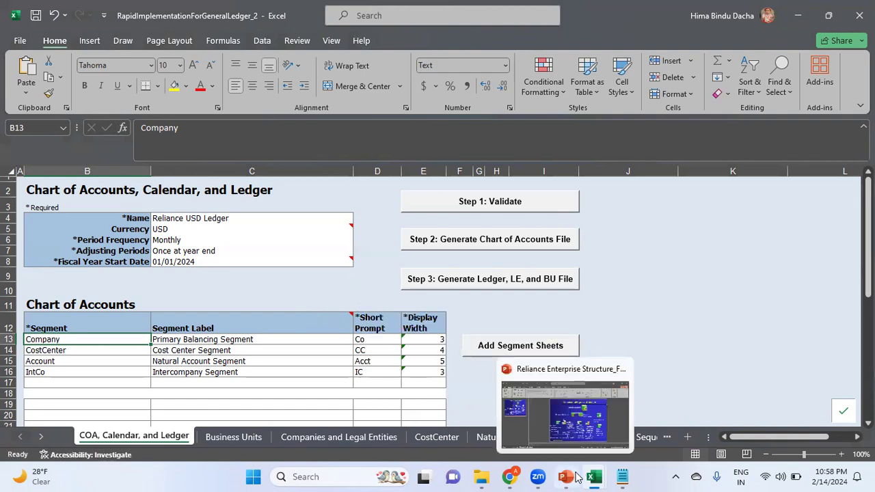
pyautogui.click(594, 437)
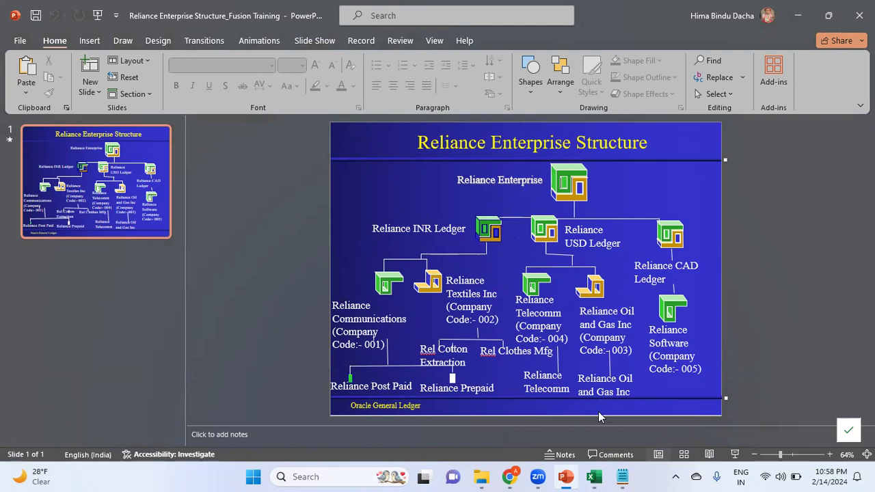
pyautogui.moveTo(592, 476)
pyautogui.click(552, 408)
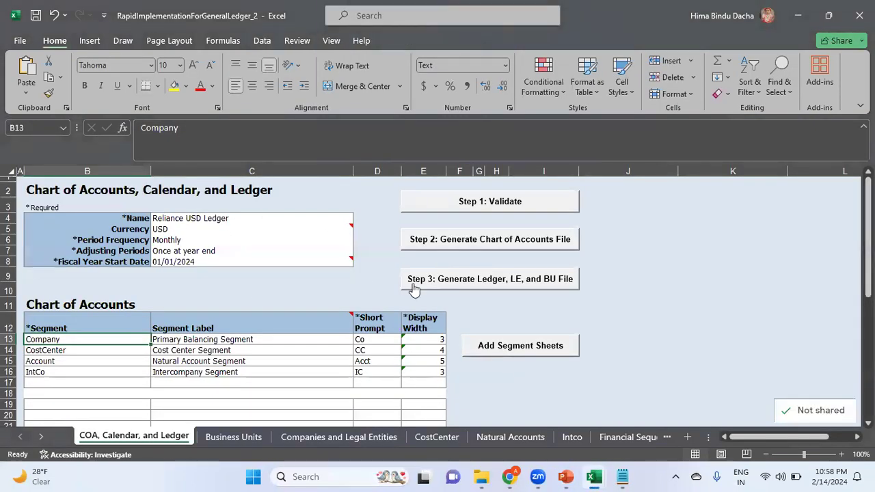
pyautogui.hotkey('alt', 'Tab')
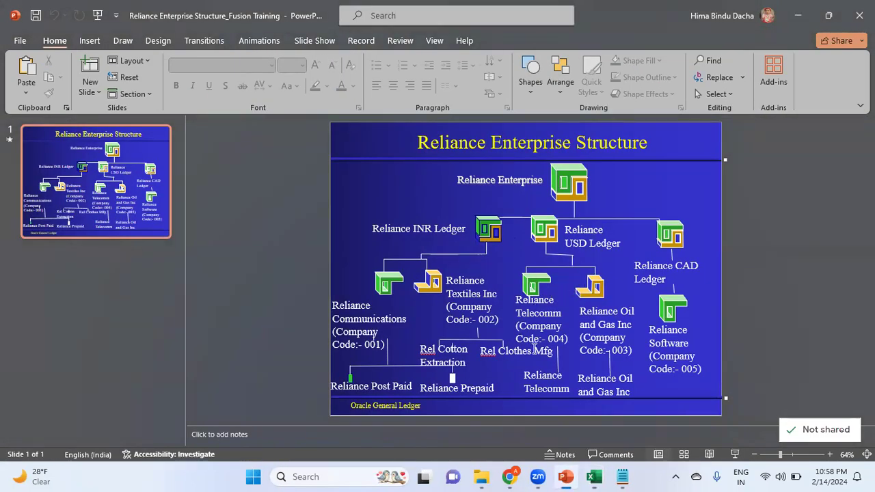
pyautogui.hotkey('alt', 'Tab')
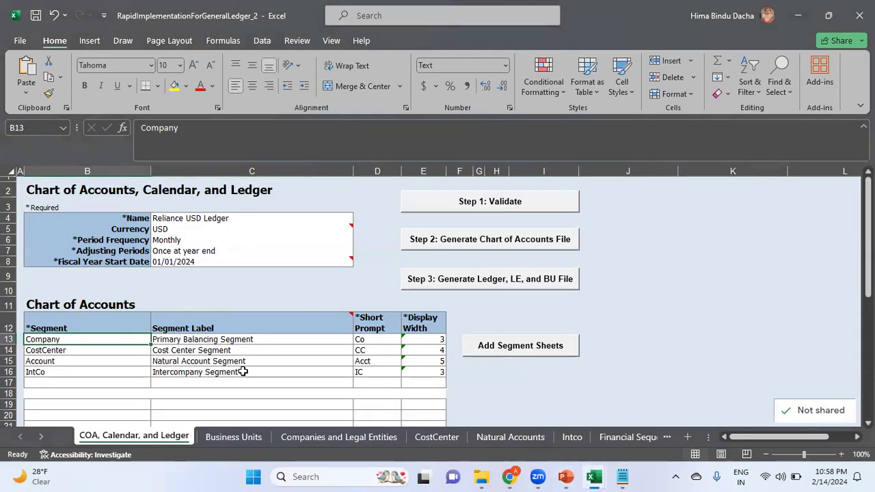
pyautogui.hotkey('alt', 'Tab')
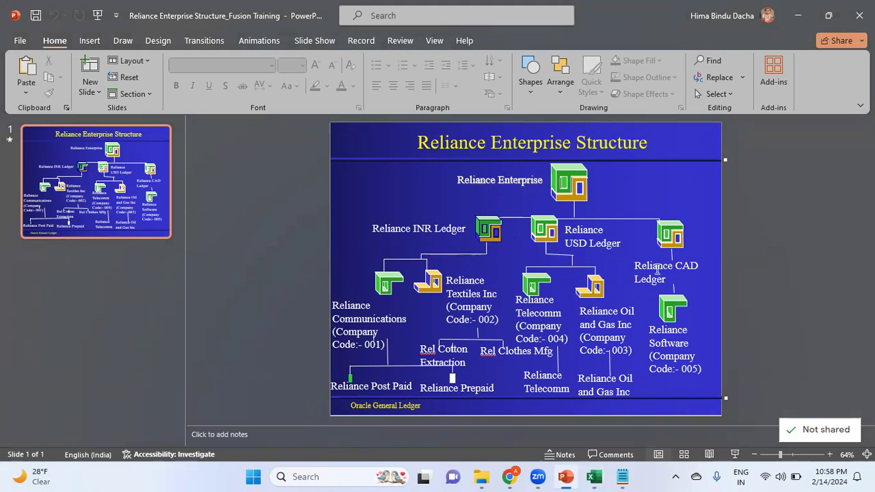
pyautogui.hotkey('alt', 'Tab')
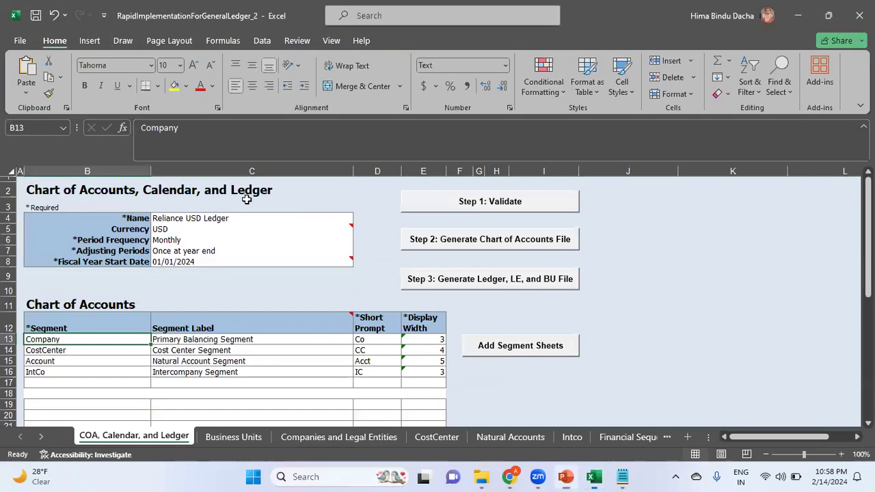
# Step: Select the ledger name in cell C4 and check it against the CAD and USD ledger branches on the enterprise structure slide
pyautogui.click(187, 217)
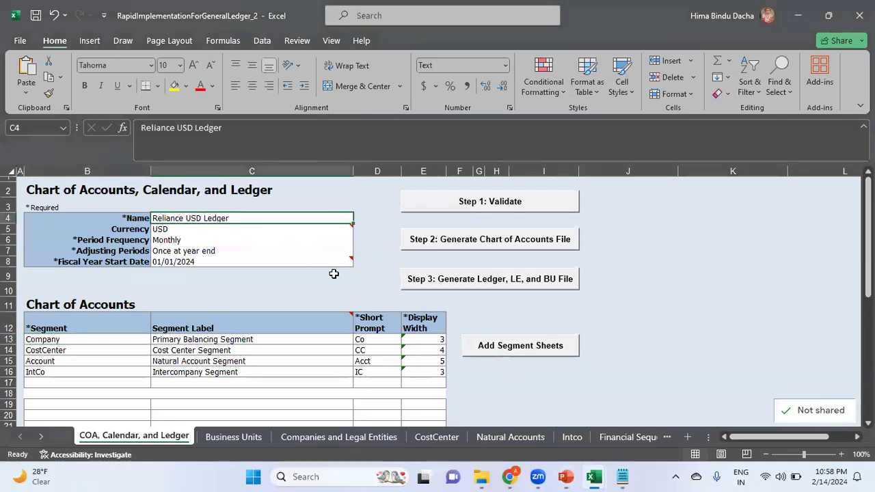
pyautogui.hotkey('alt', 'Tab')
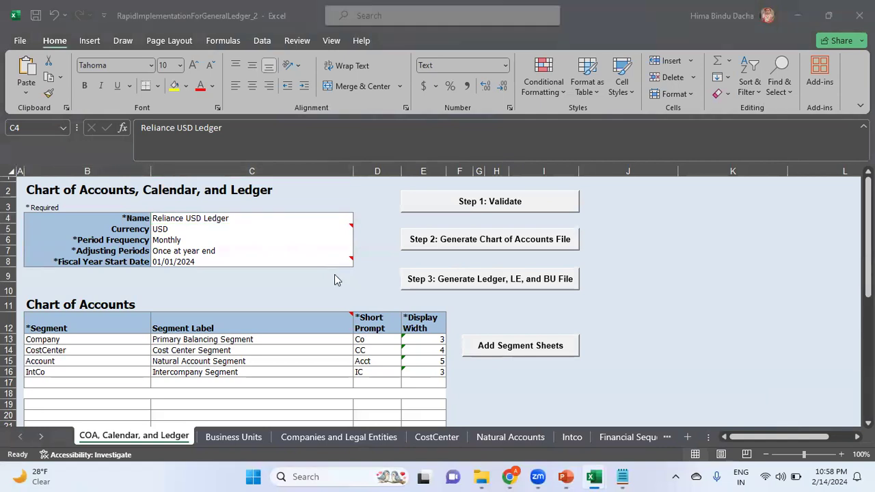
pyautogui.hotkey('alt', 'Tab')
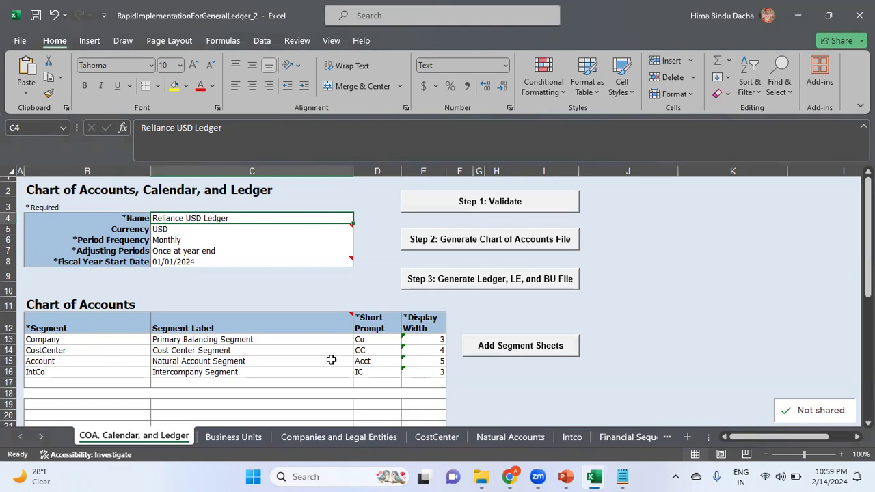
pyautogui.hotkey('alt', 'Tab')
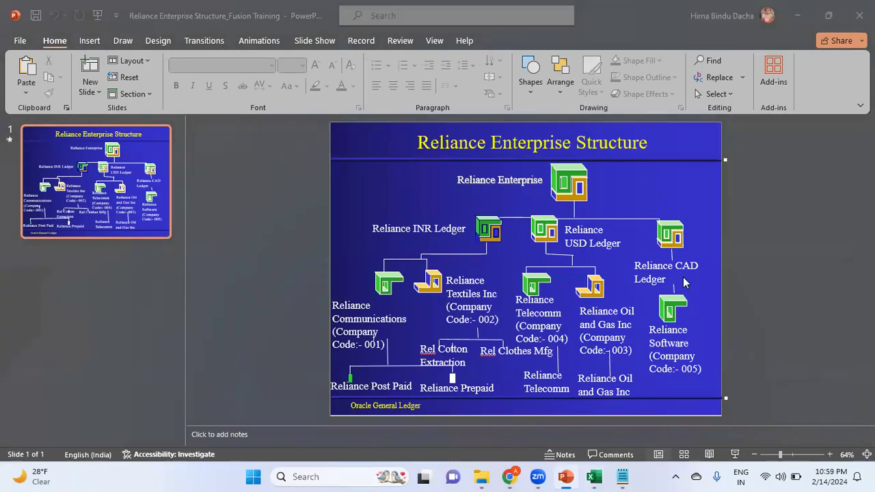
pyautogui.hotkey('alt', 'Tab')
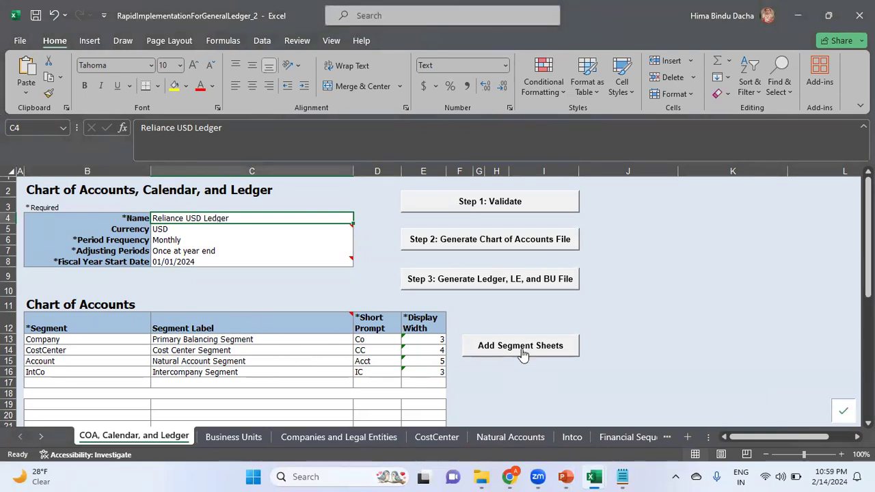
pyautogui.hotkey('alt', 'Tab')
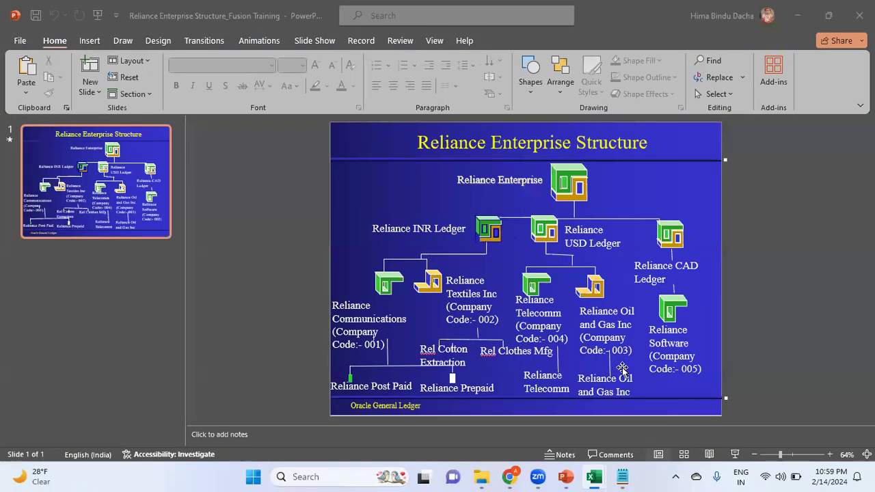